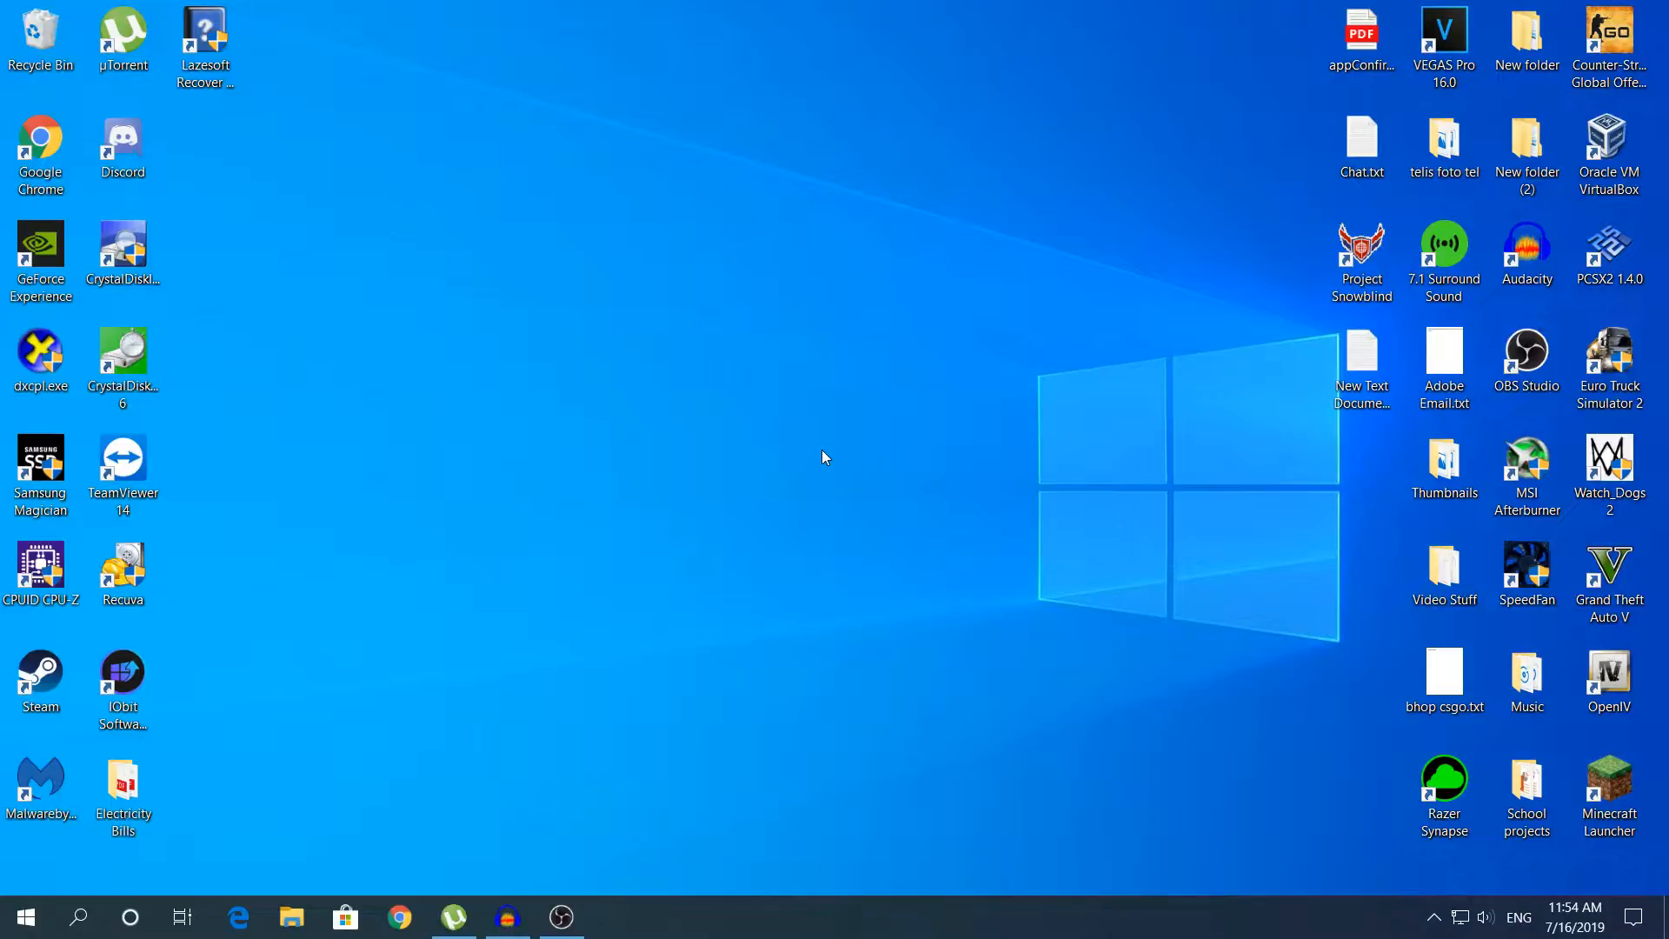
- Open the preferences of µTorrent and turn off the association check on startup in the General settings
click(453, 917)
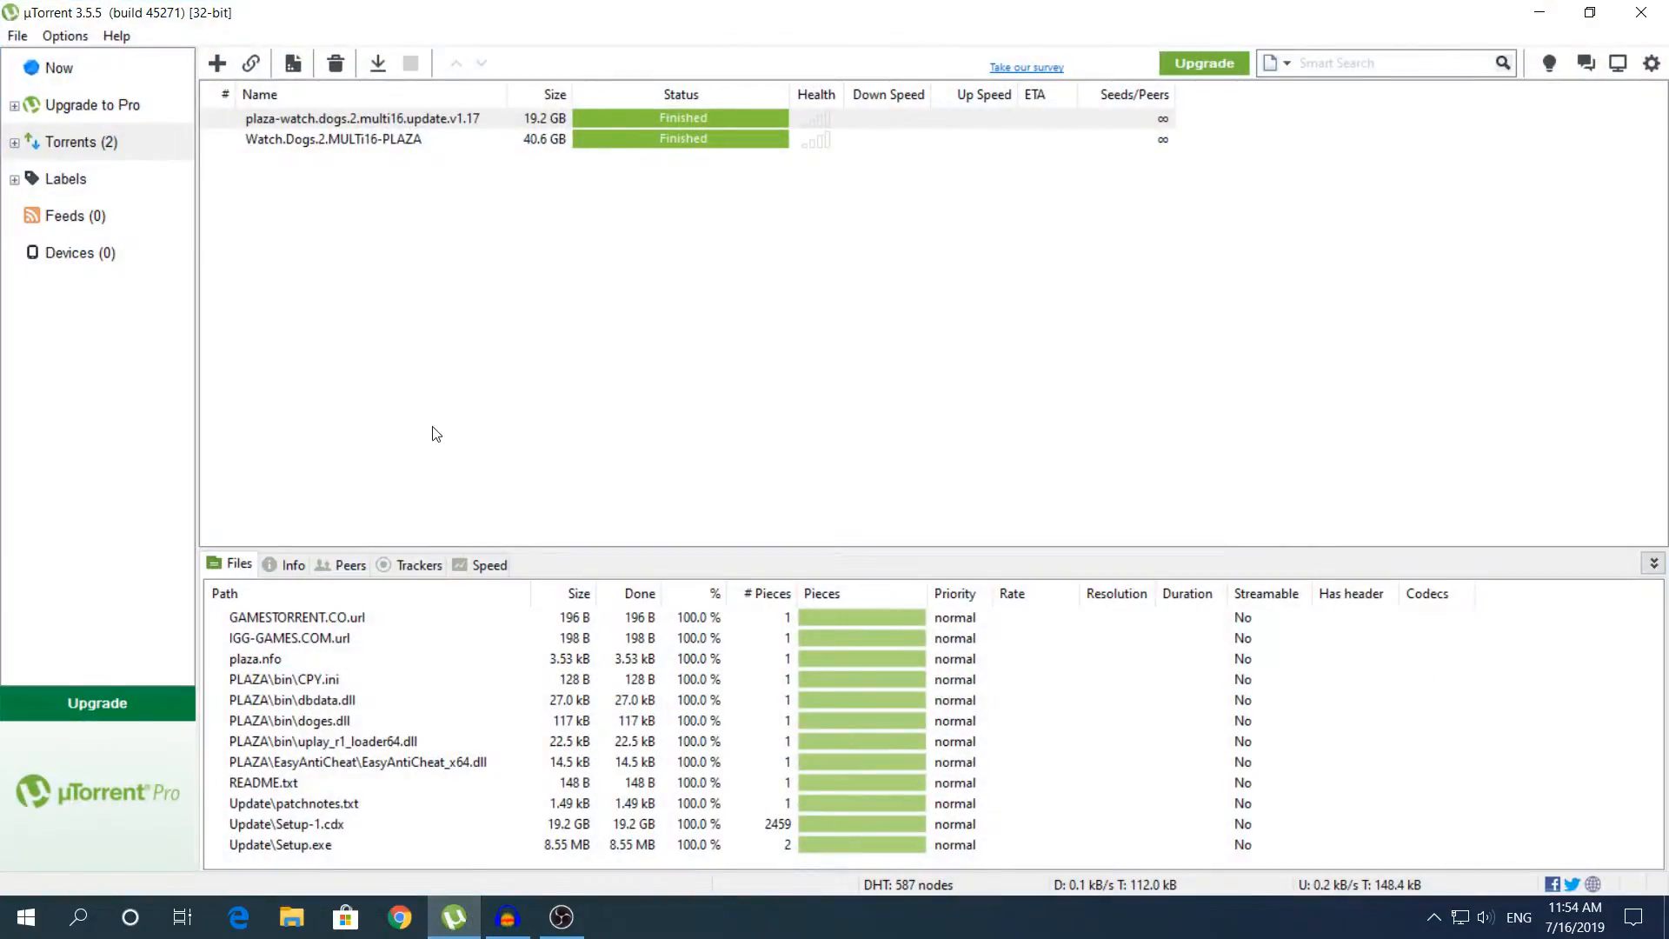
click(58, 35)
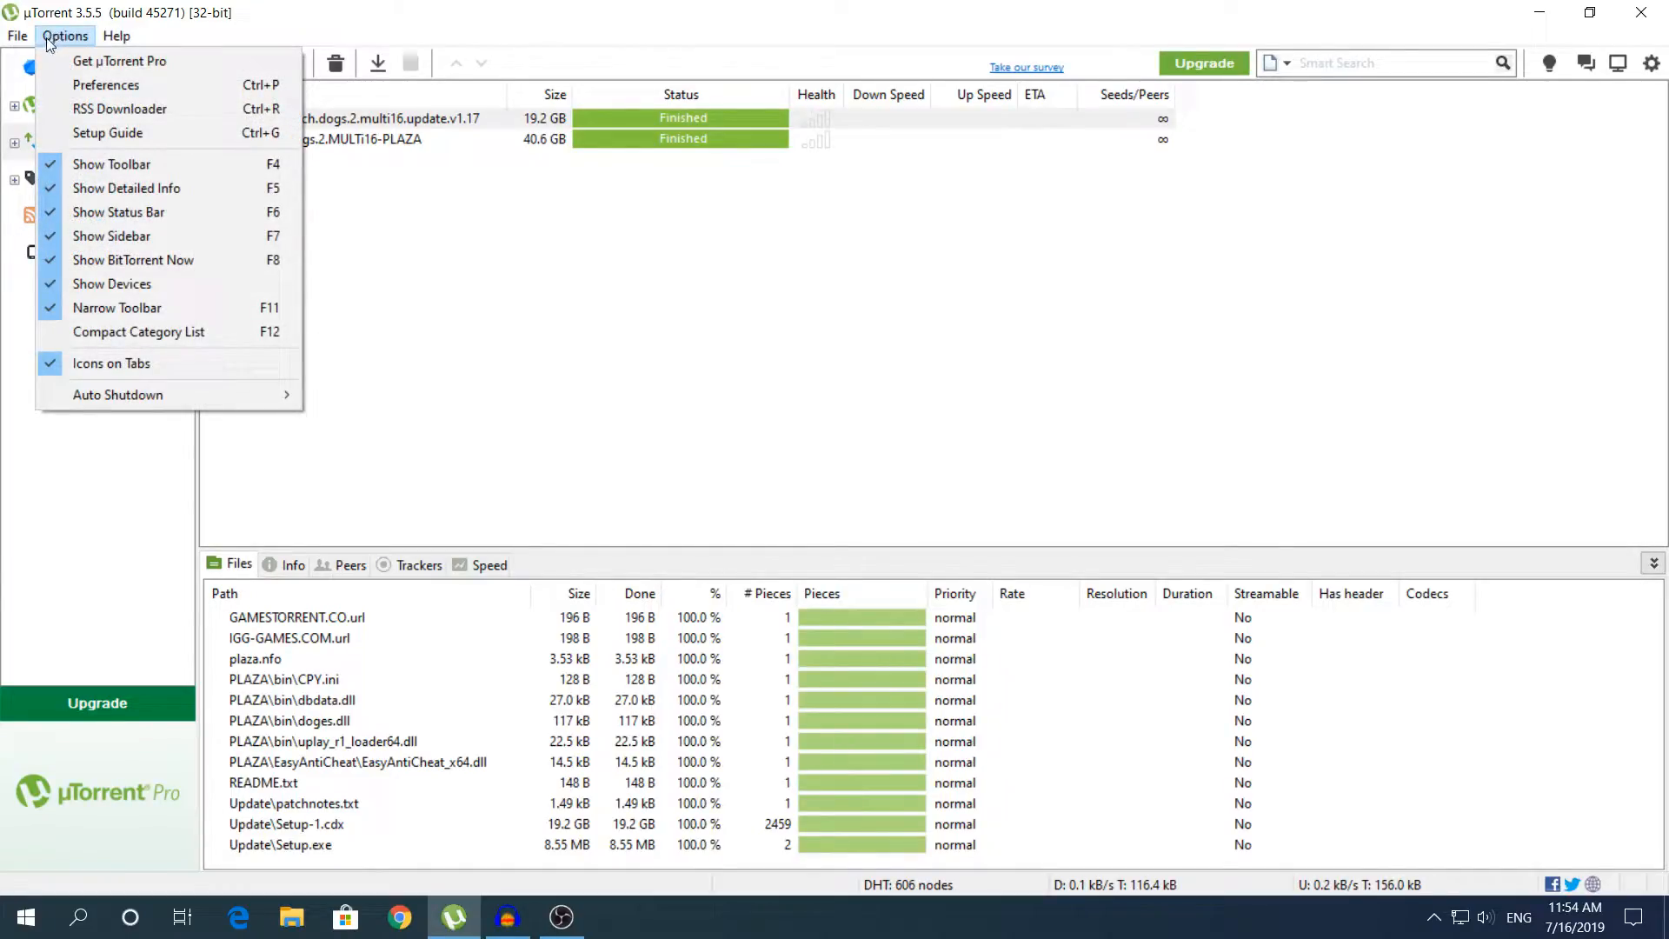
click(66, 83)
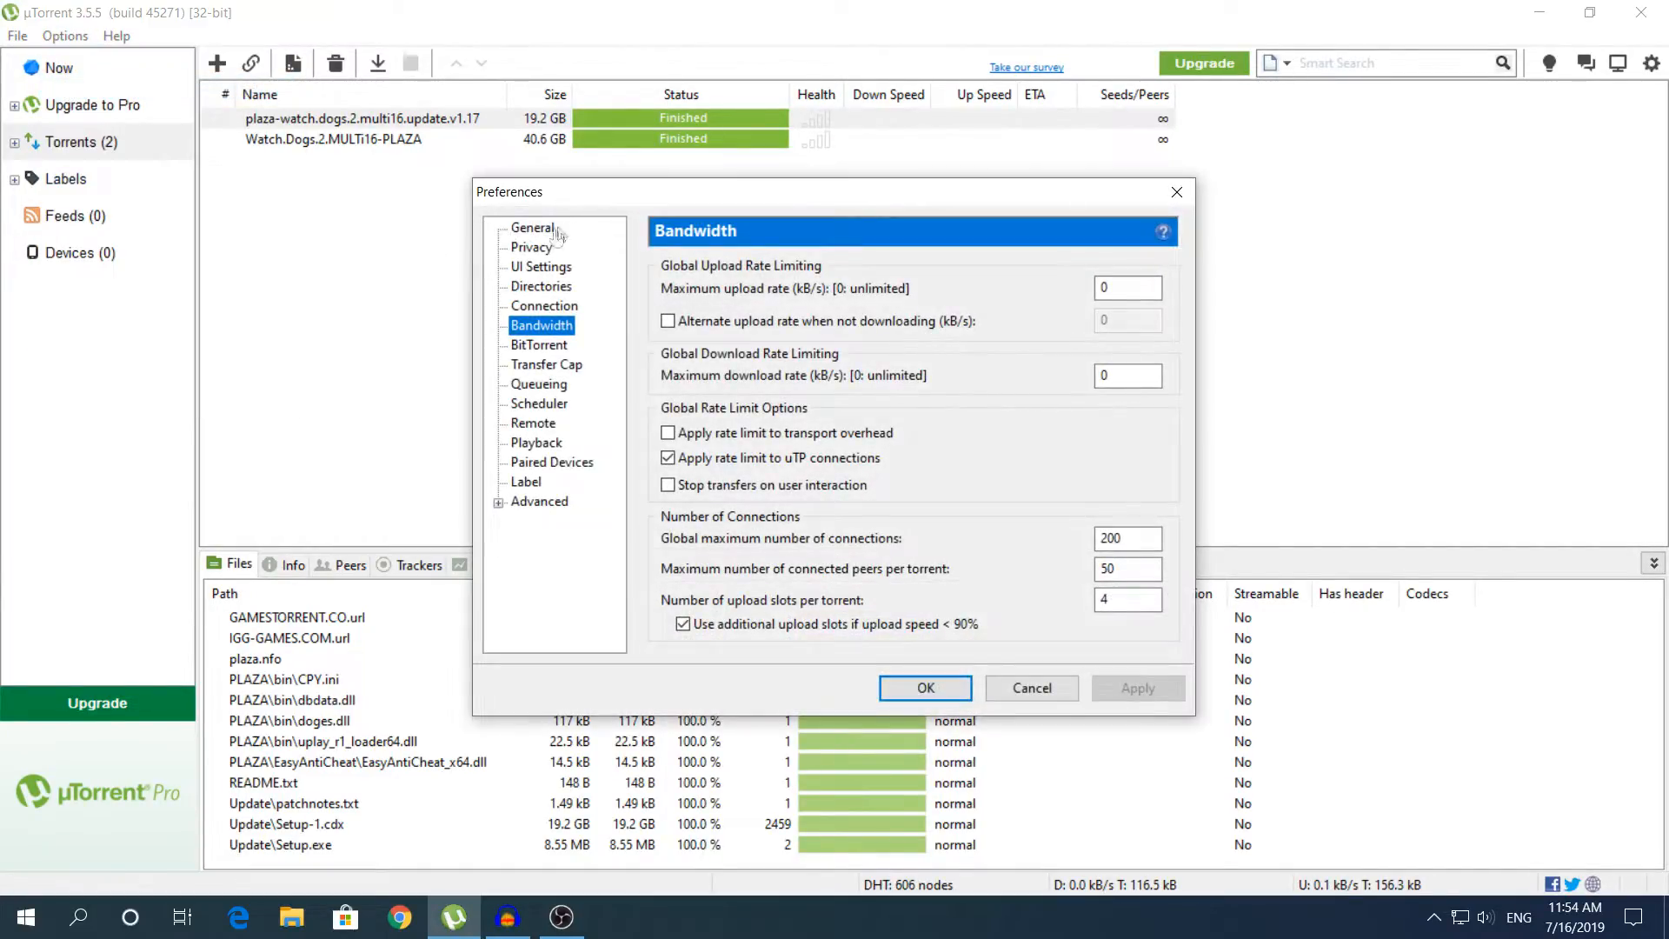
click(524, 230)
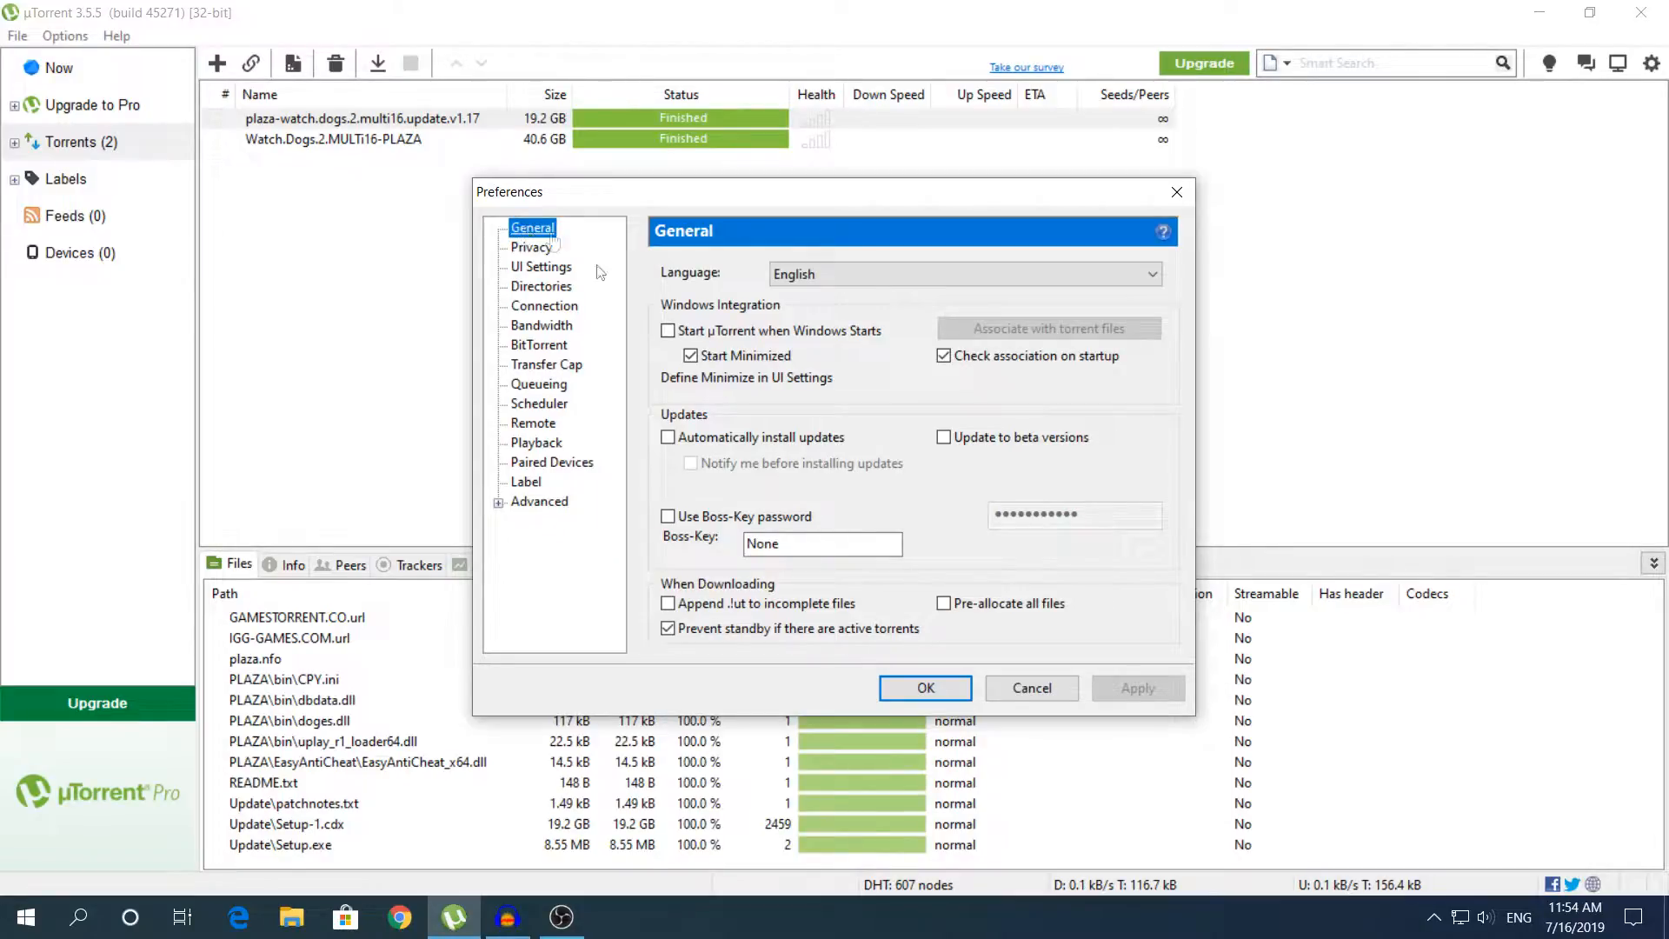
click(945, 358)
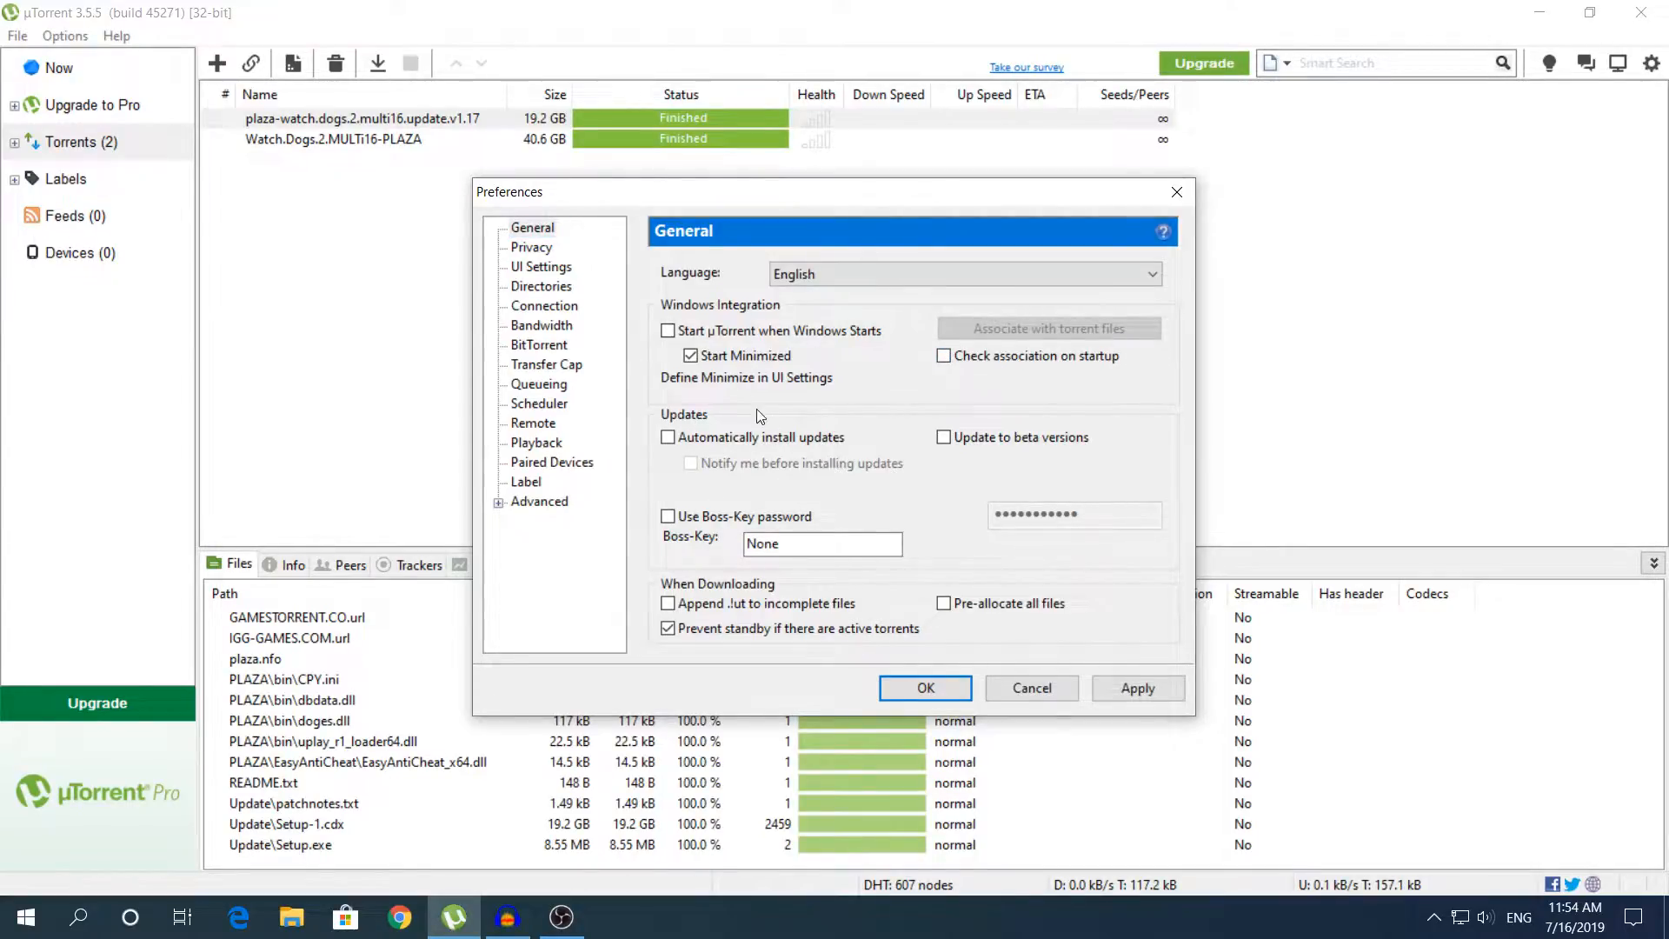
click(540, 304)
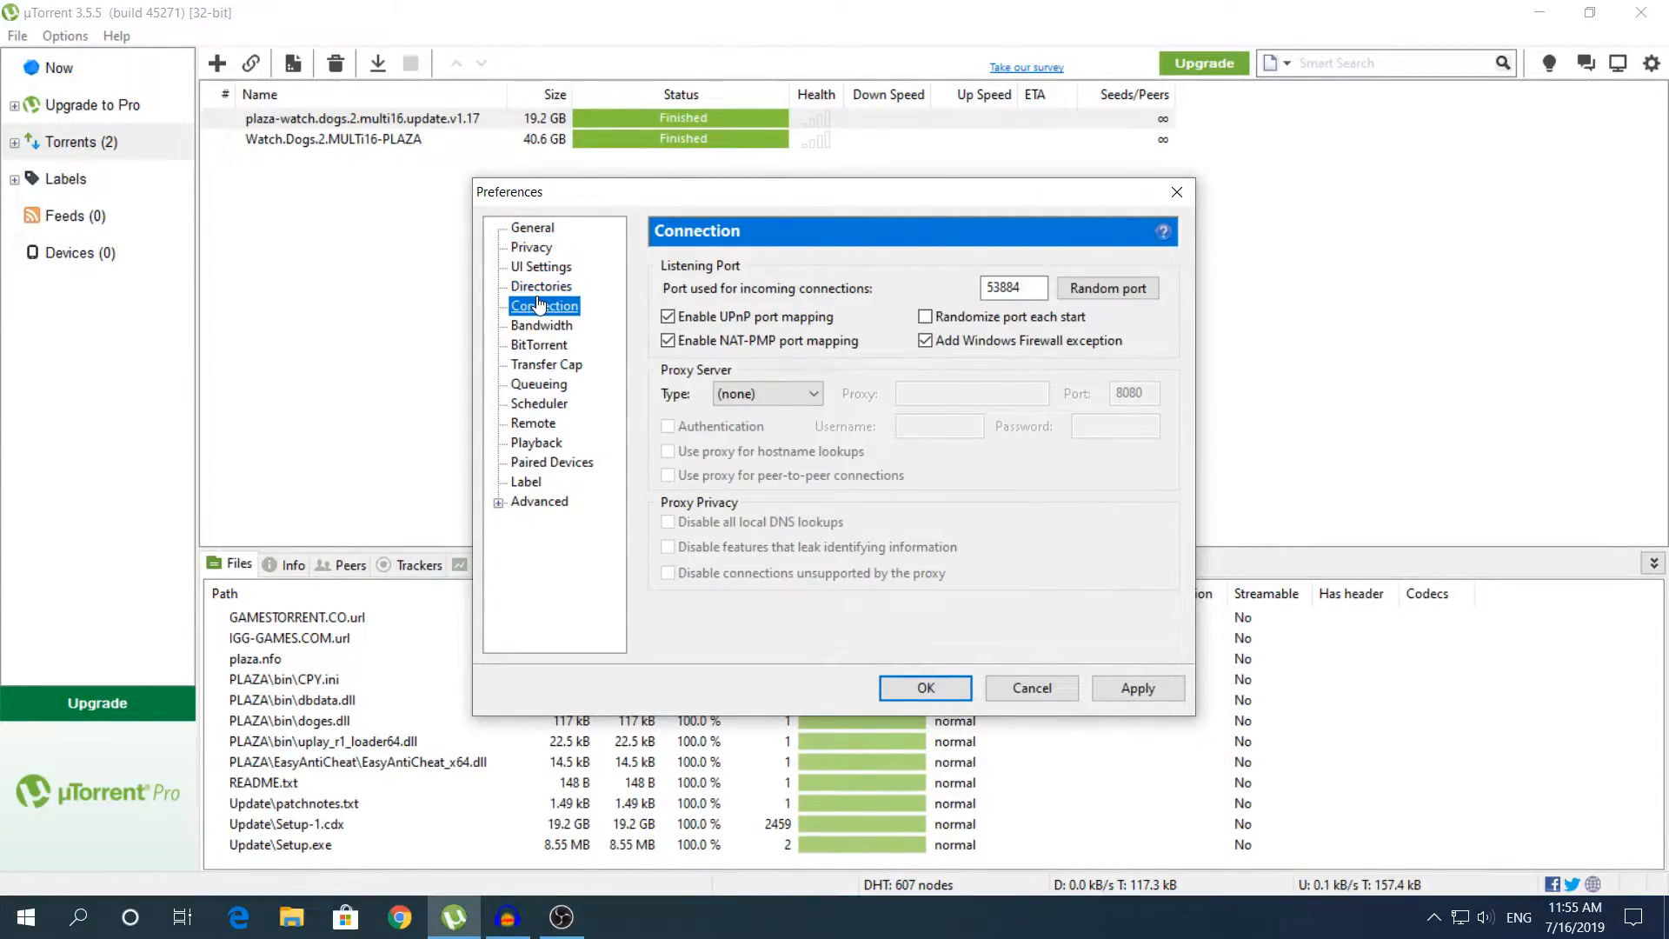
click(542, 287)
click(536, 269)
click(531, 250)
click(540, 290)
click(536, 267)
click(530, 249)
click(532, 287)
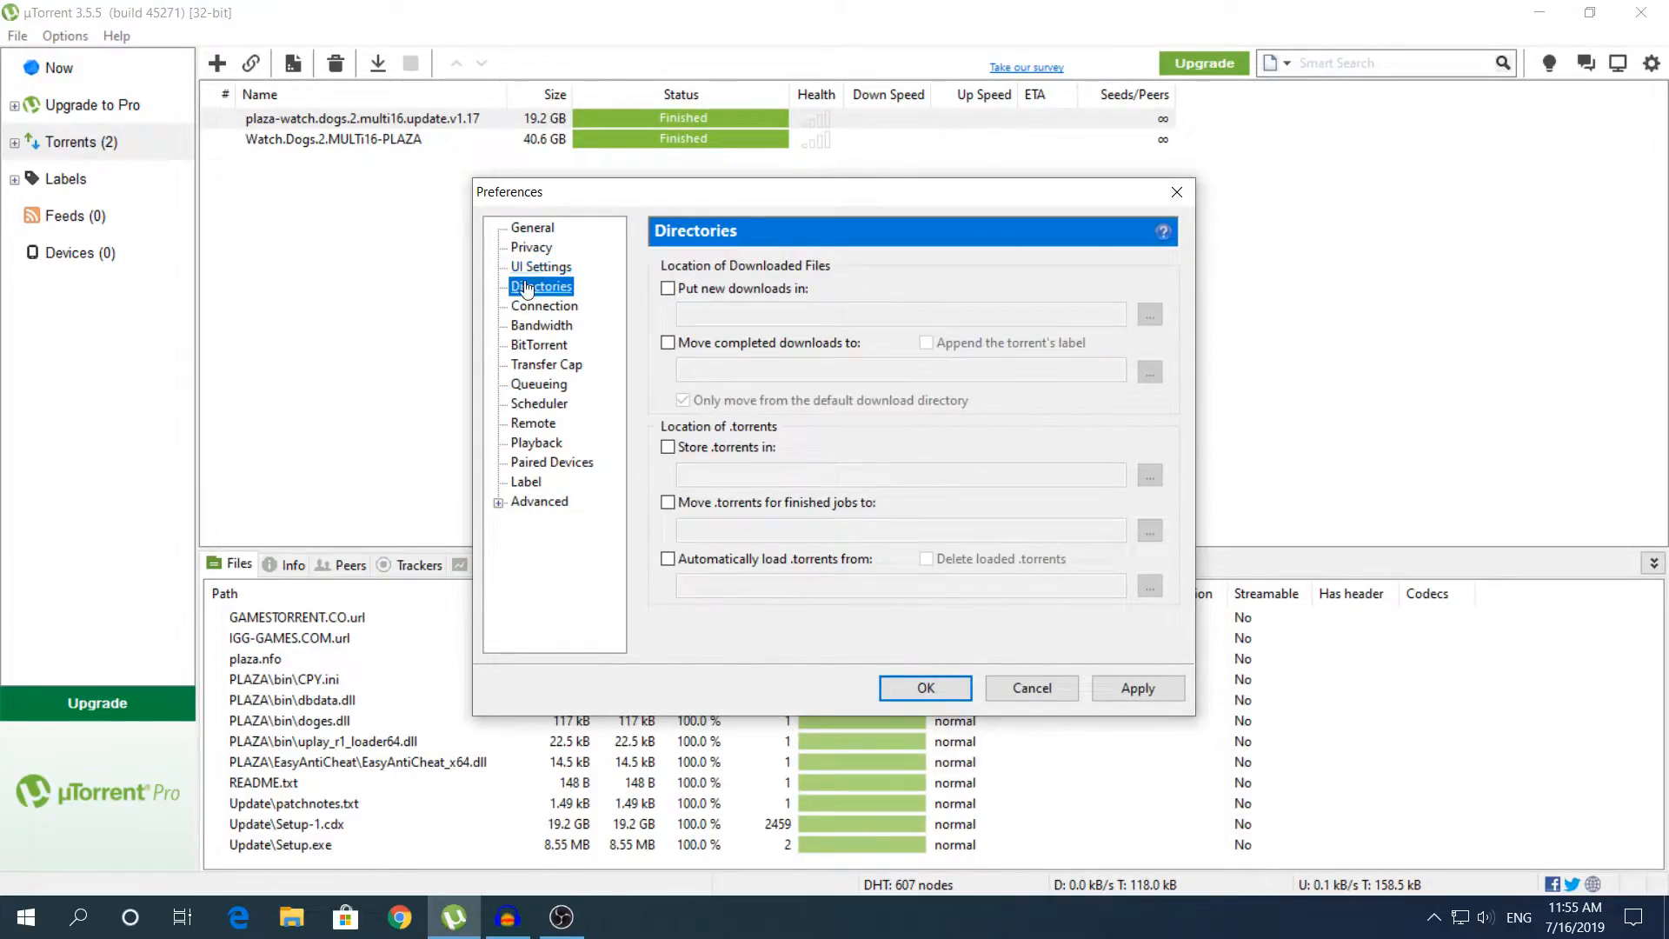
- Set the port used for incoming connections to 45682 in the Connection preferences
click(533, 311)
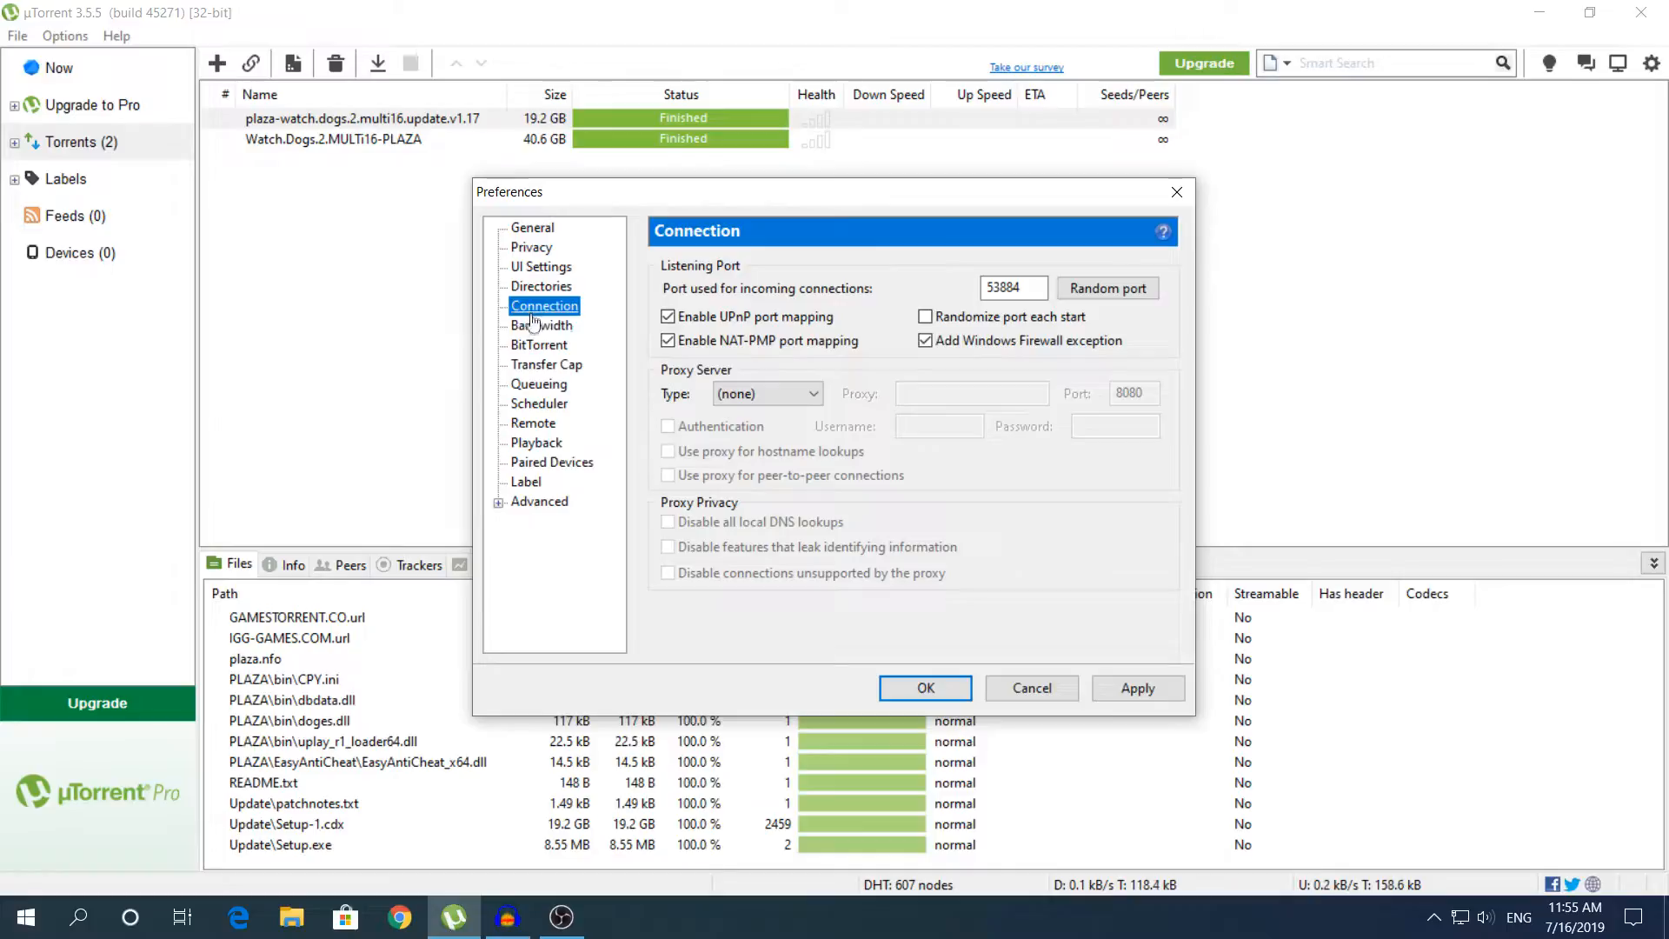
double_click(1035, 296)
text(45682)
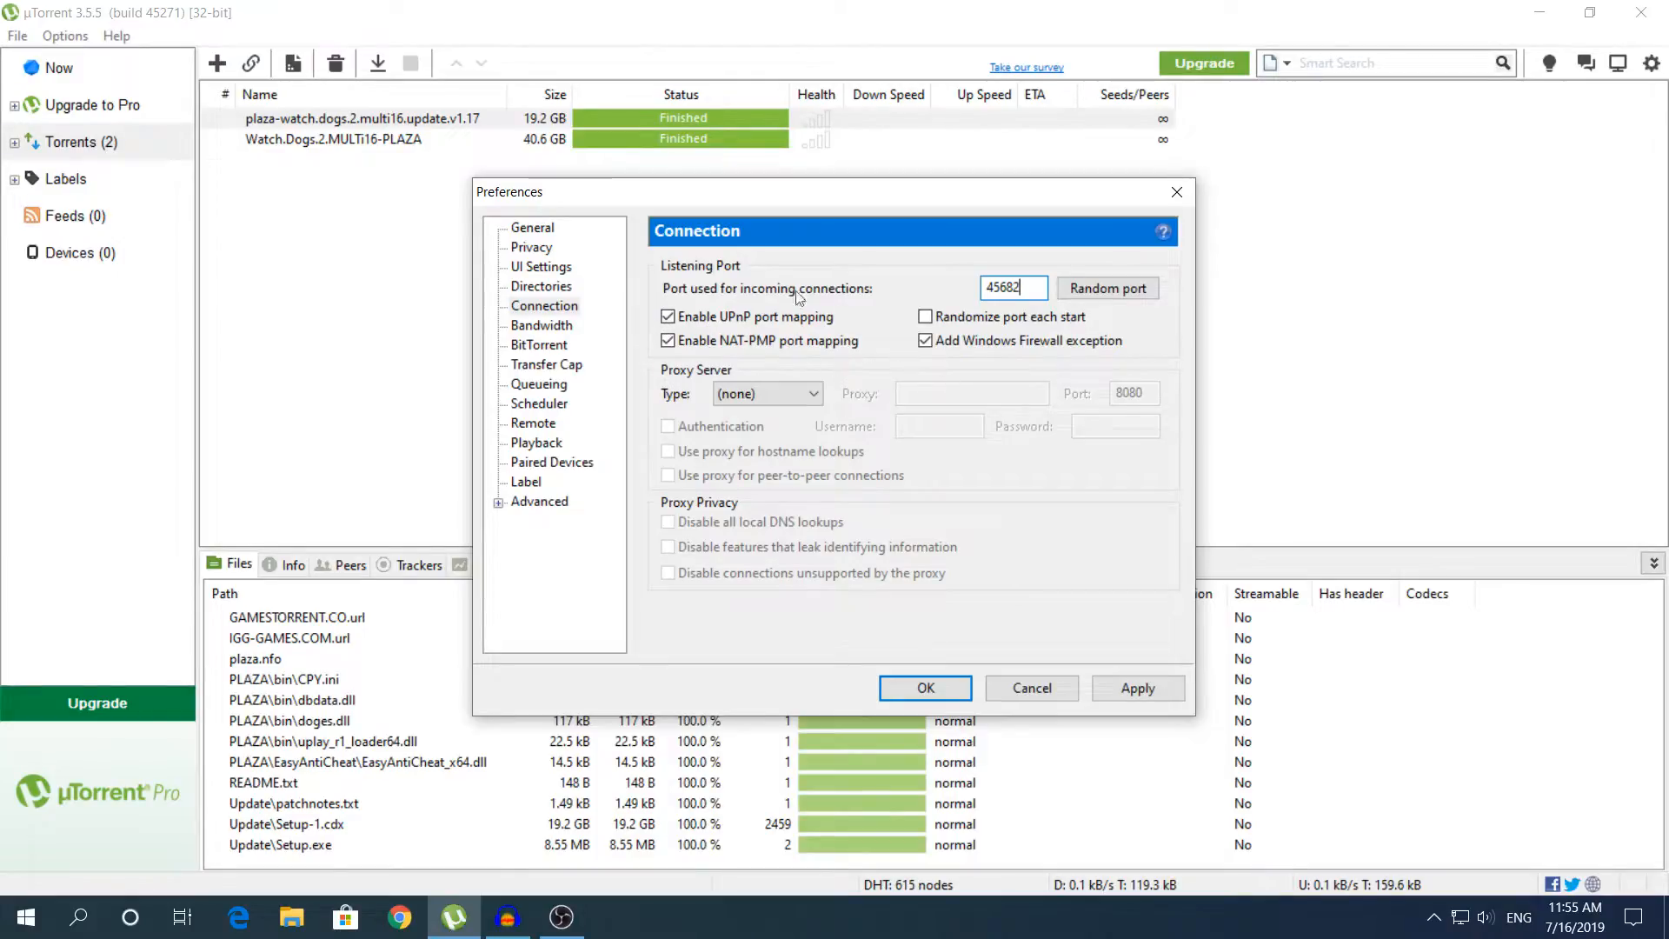
- Turn off applying the rate limit to uTP connections in the Bandwidth preferences
click(542, 327)
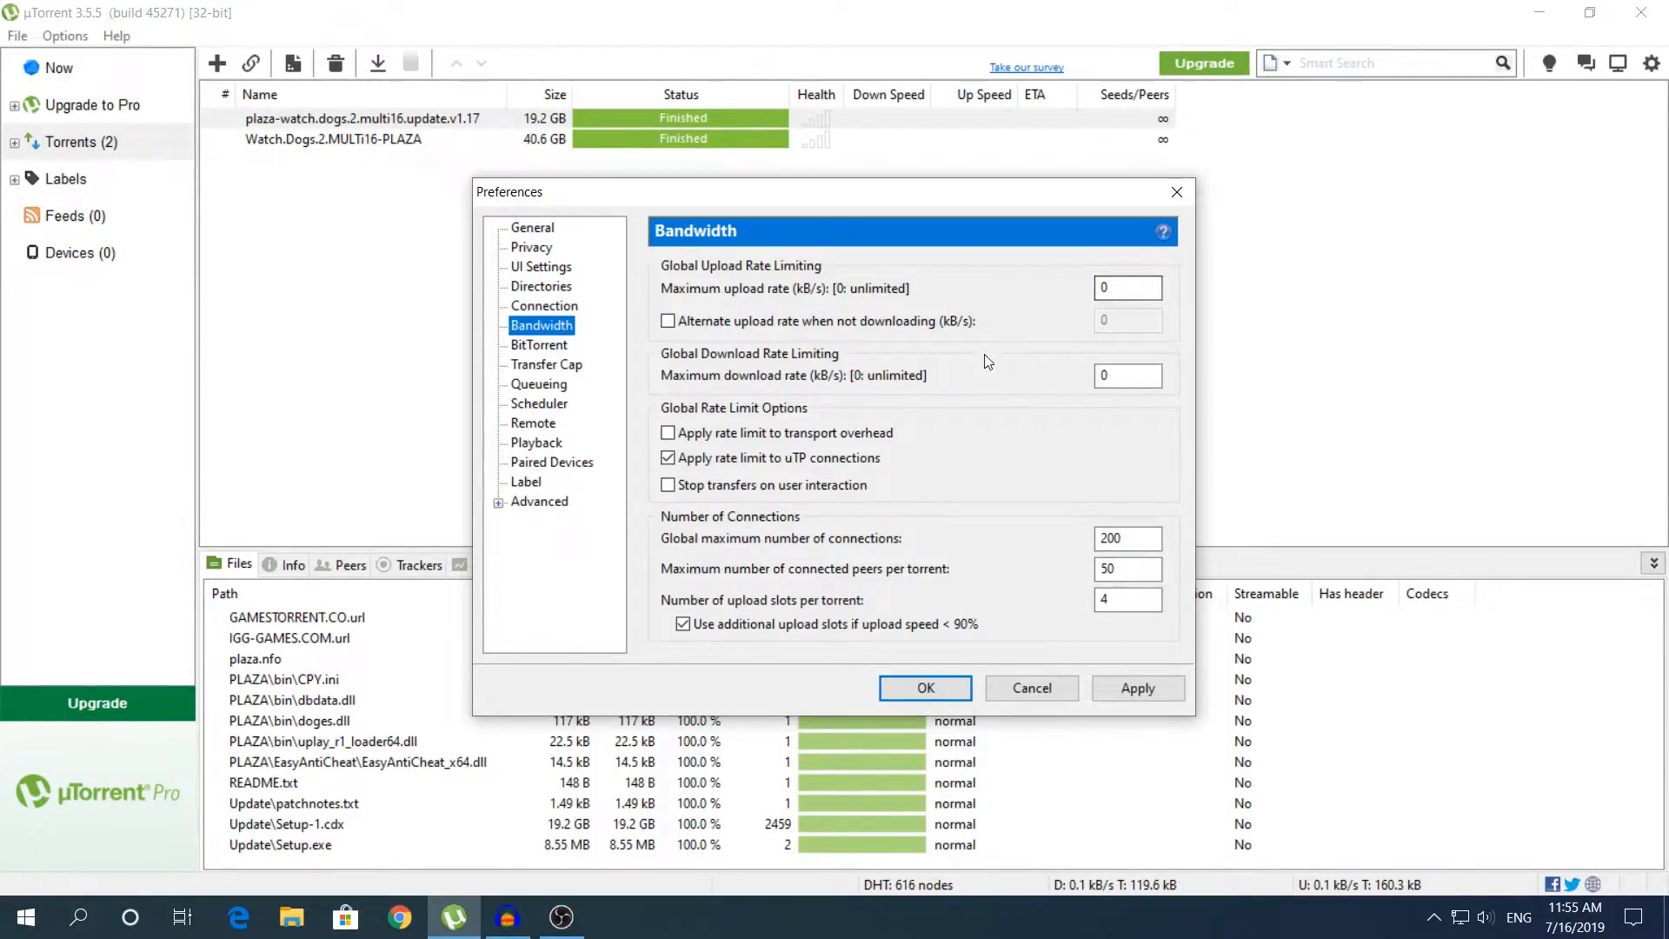
click(671, 436)
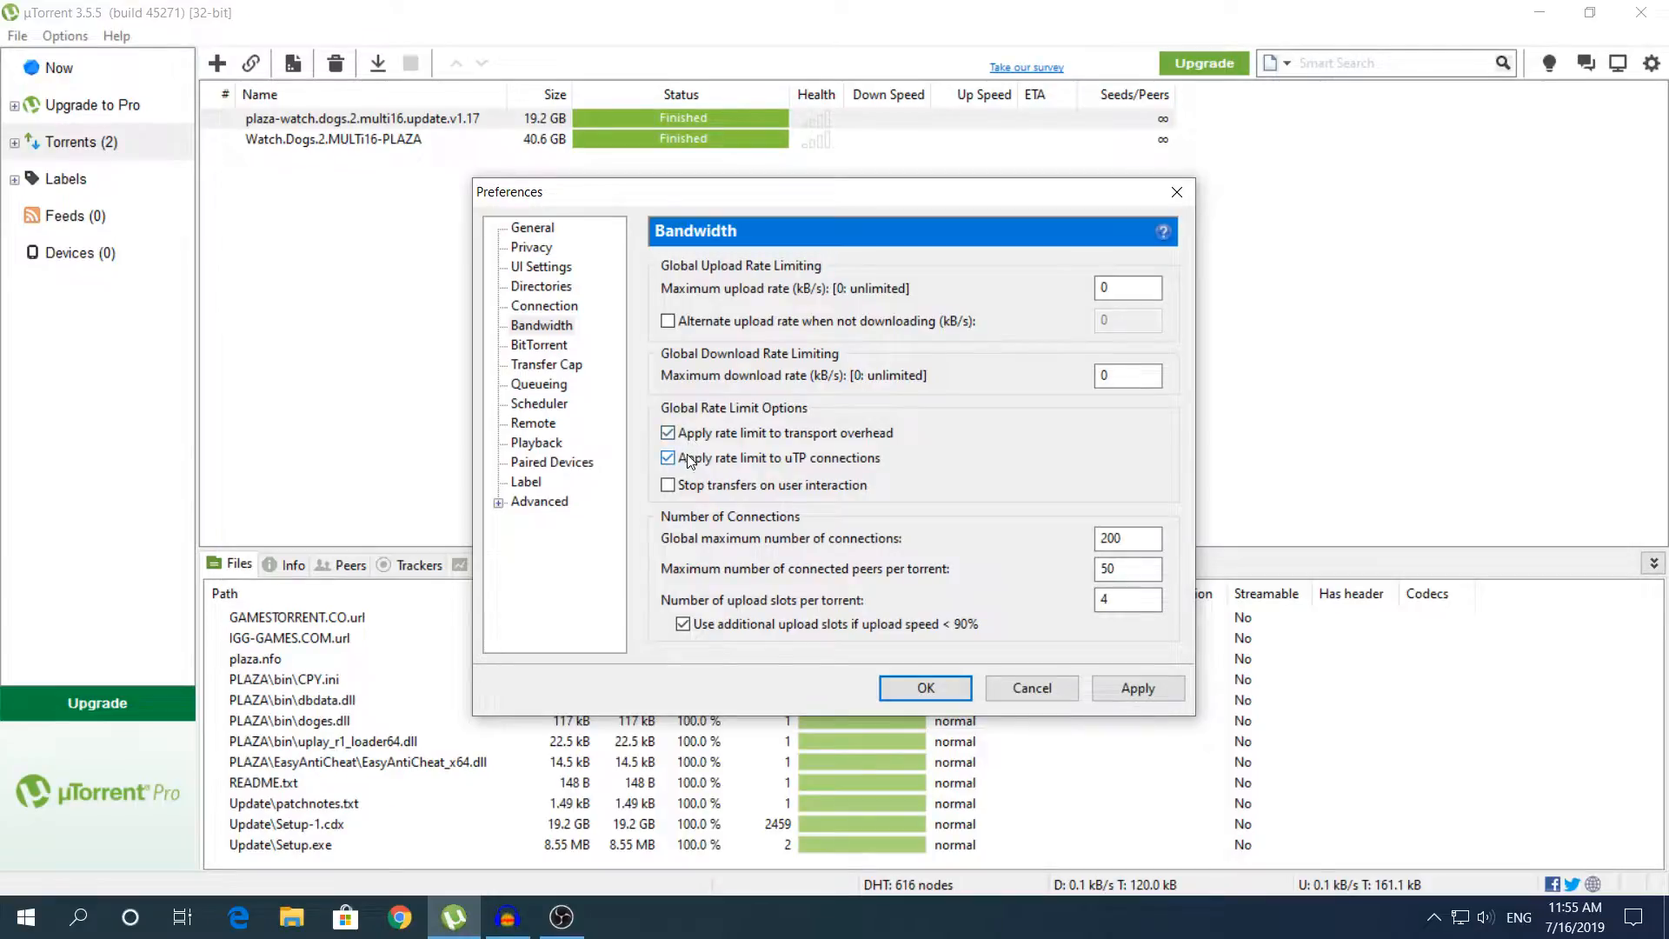
click(684, 461)
click(700, 435)
- Set the global maximum connections to 2000, connected peers per torrent to 1500 and upload slots per torrent to 25
click(1131, 538)
text(0)
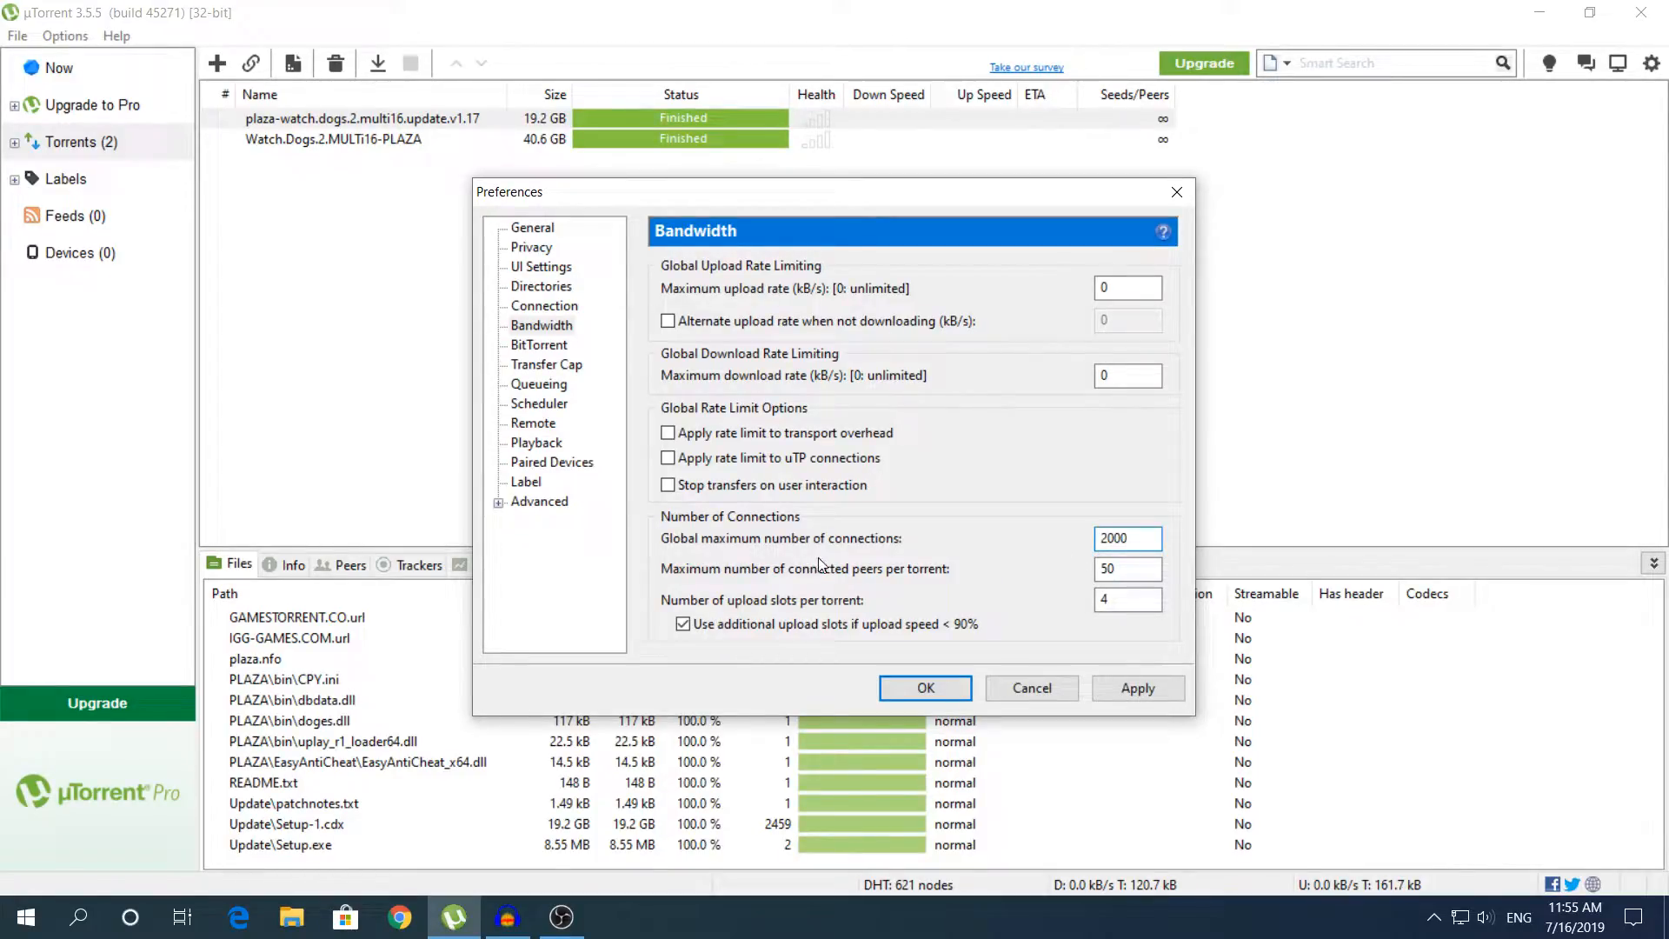
key(BackSpace)
text(1500)
click(1153, 609)
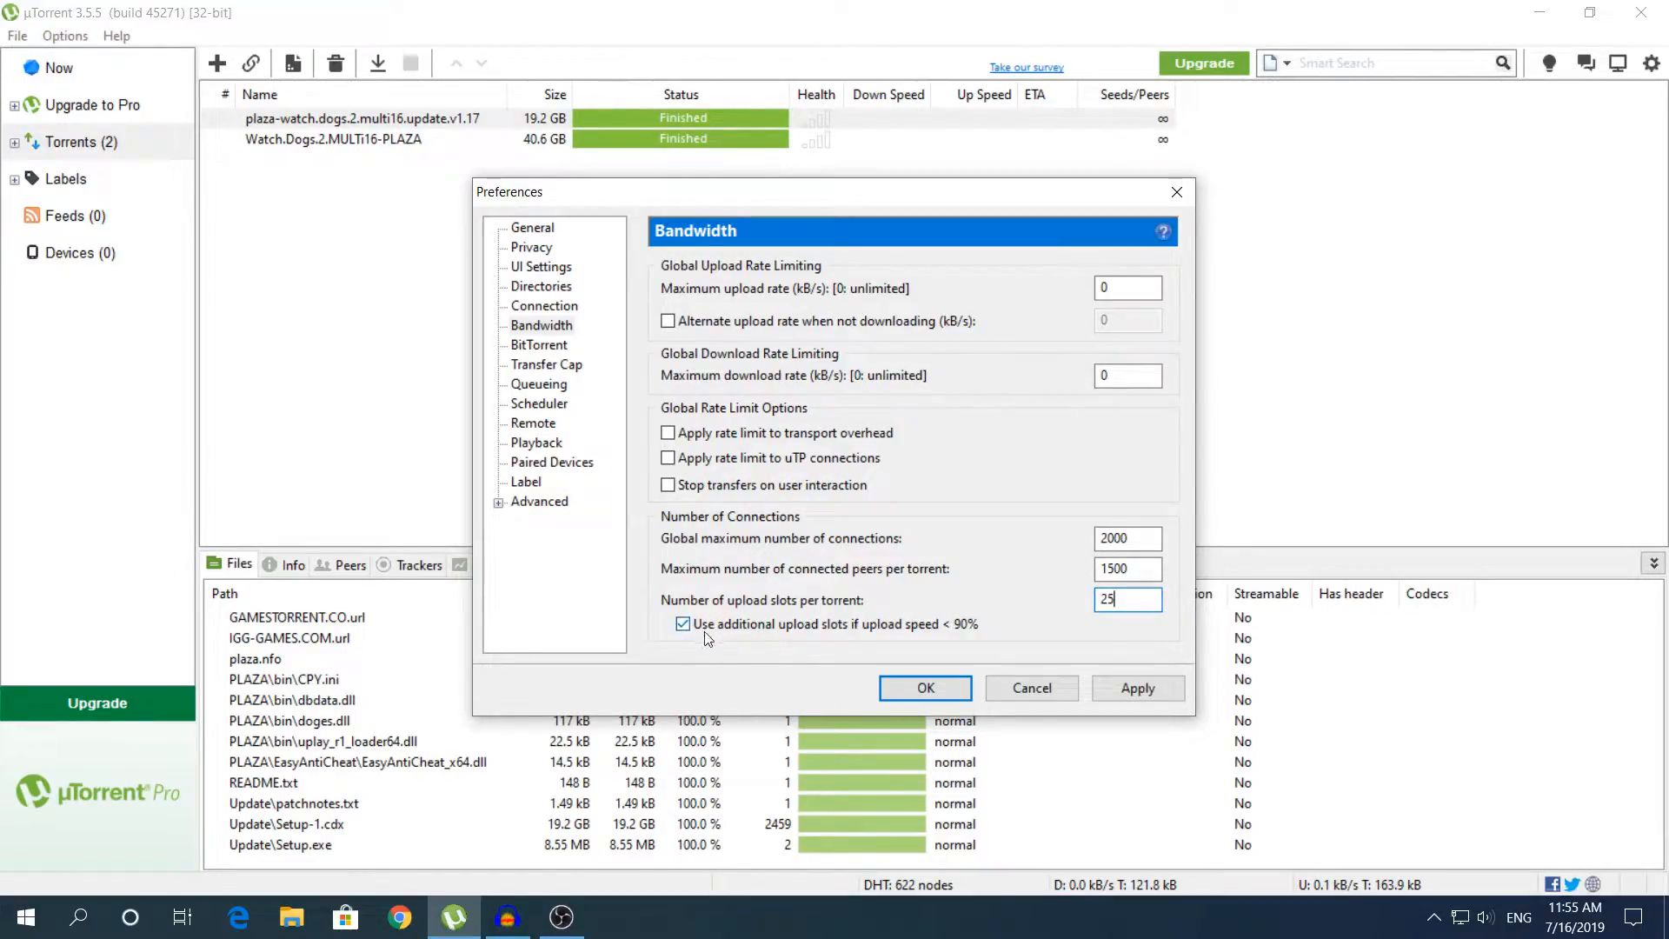
- Set outgoing protocol encryption to Enabled in the BitTorrent preferences
click(538, 345)
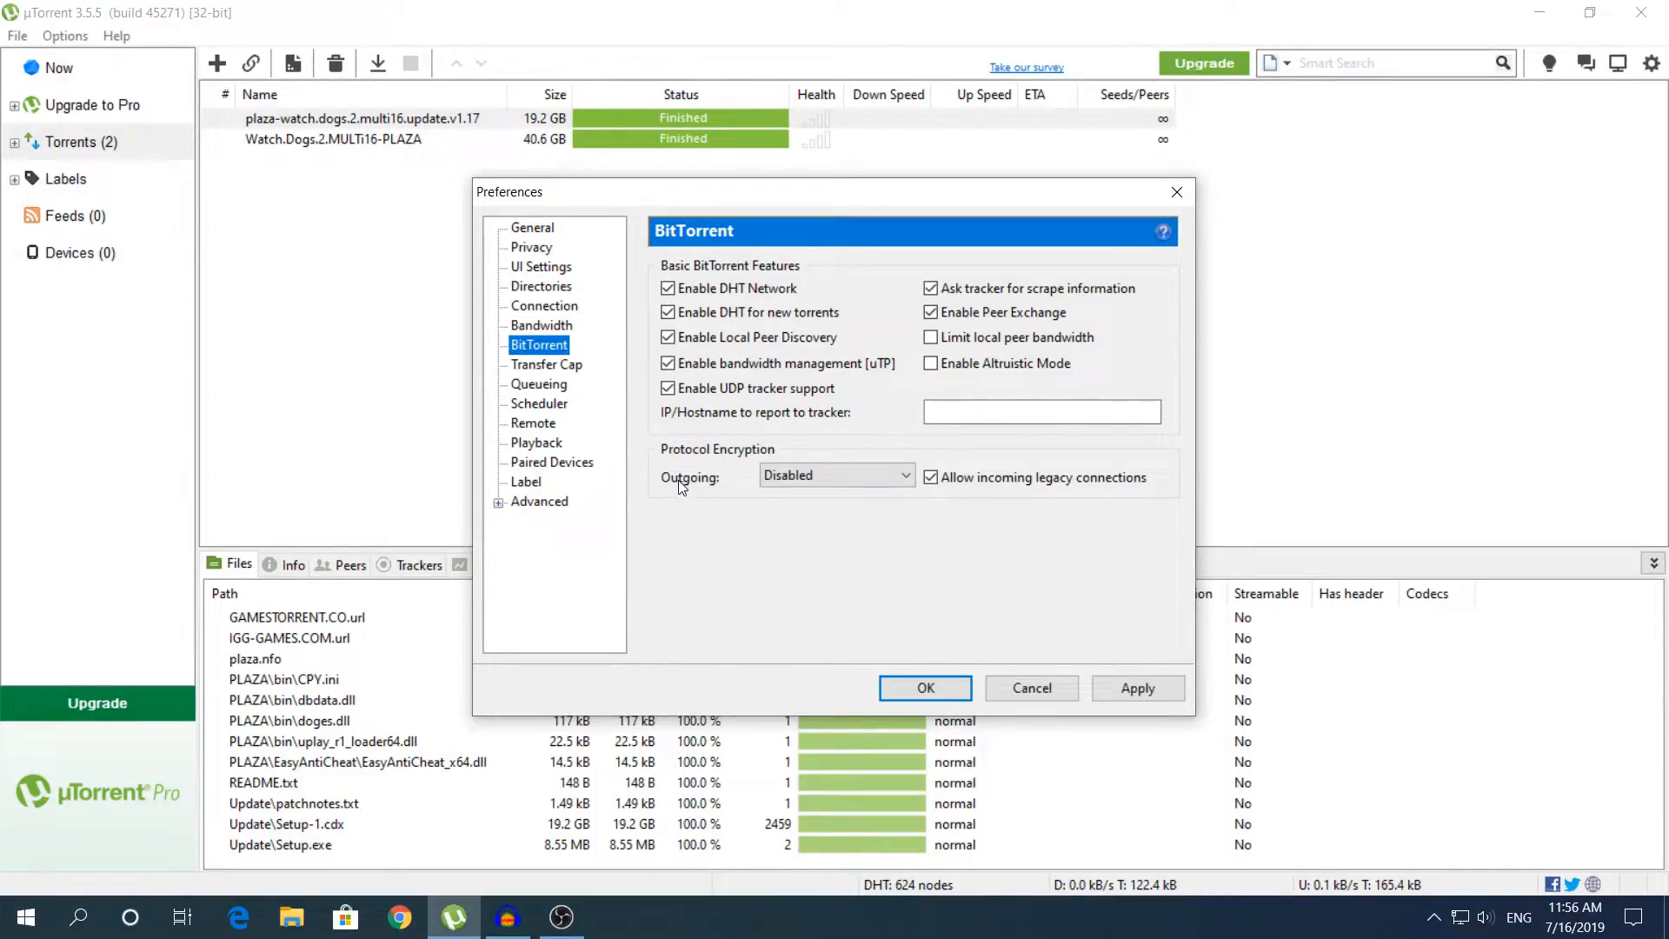
click(797, 478)
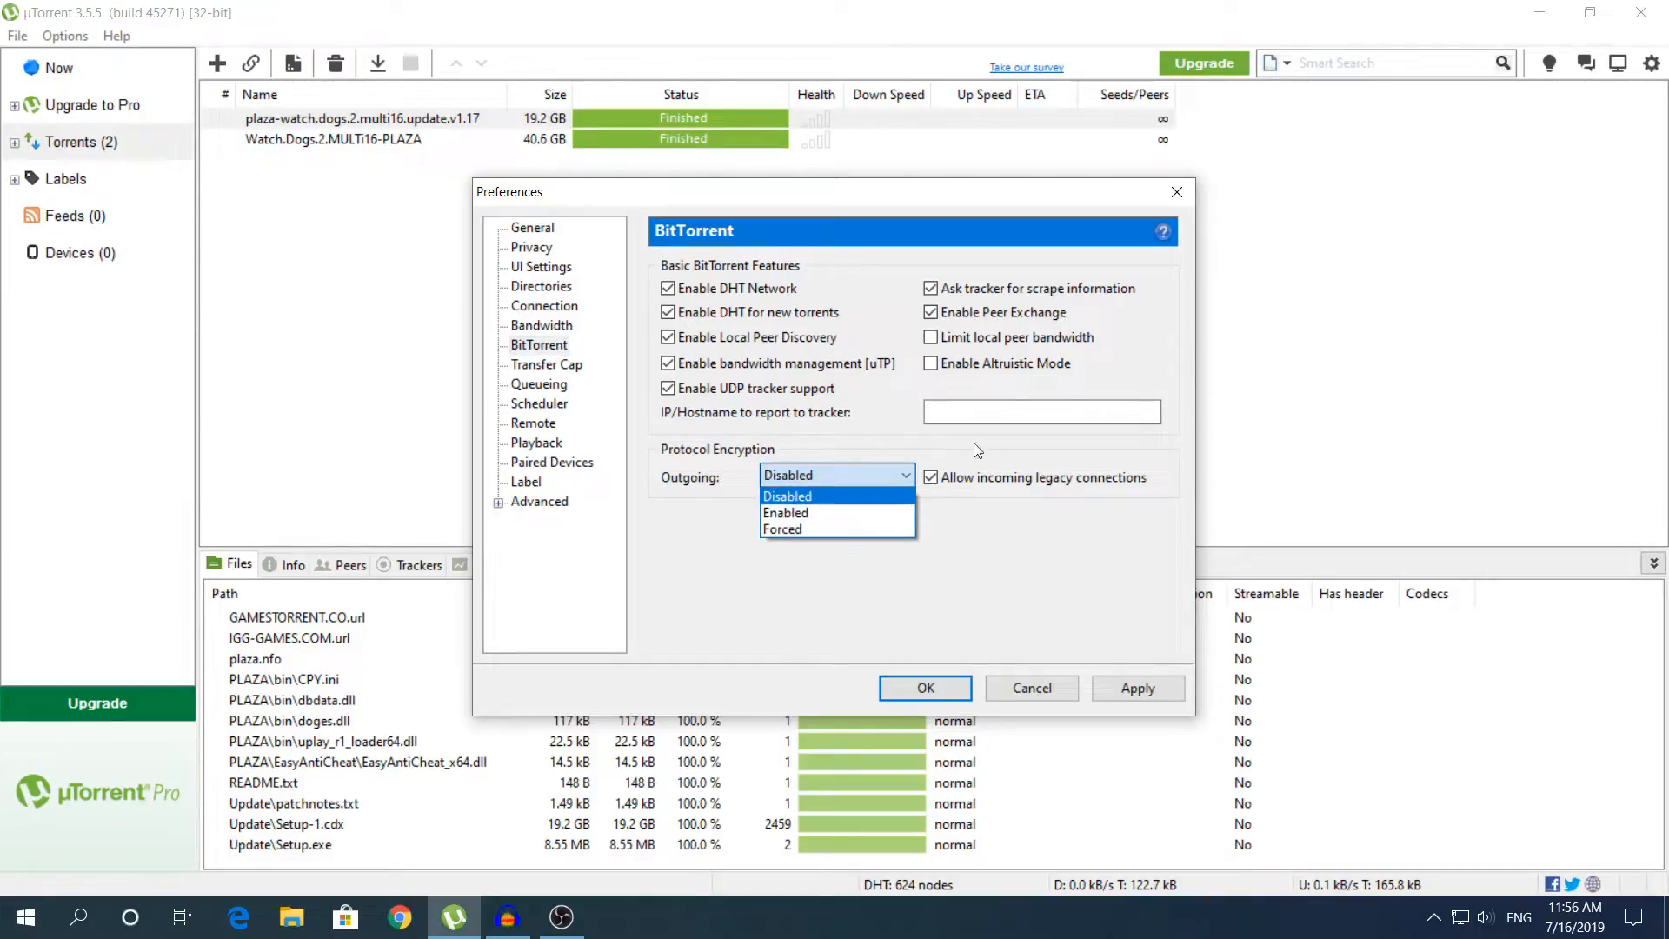
click(780, 515)
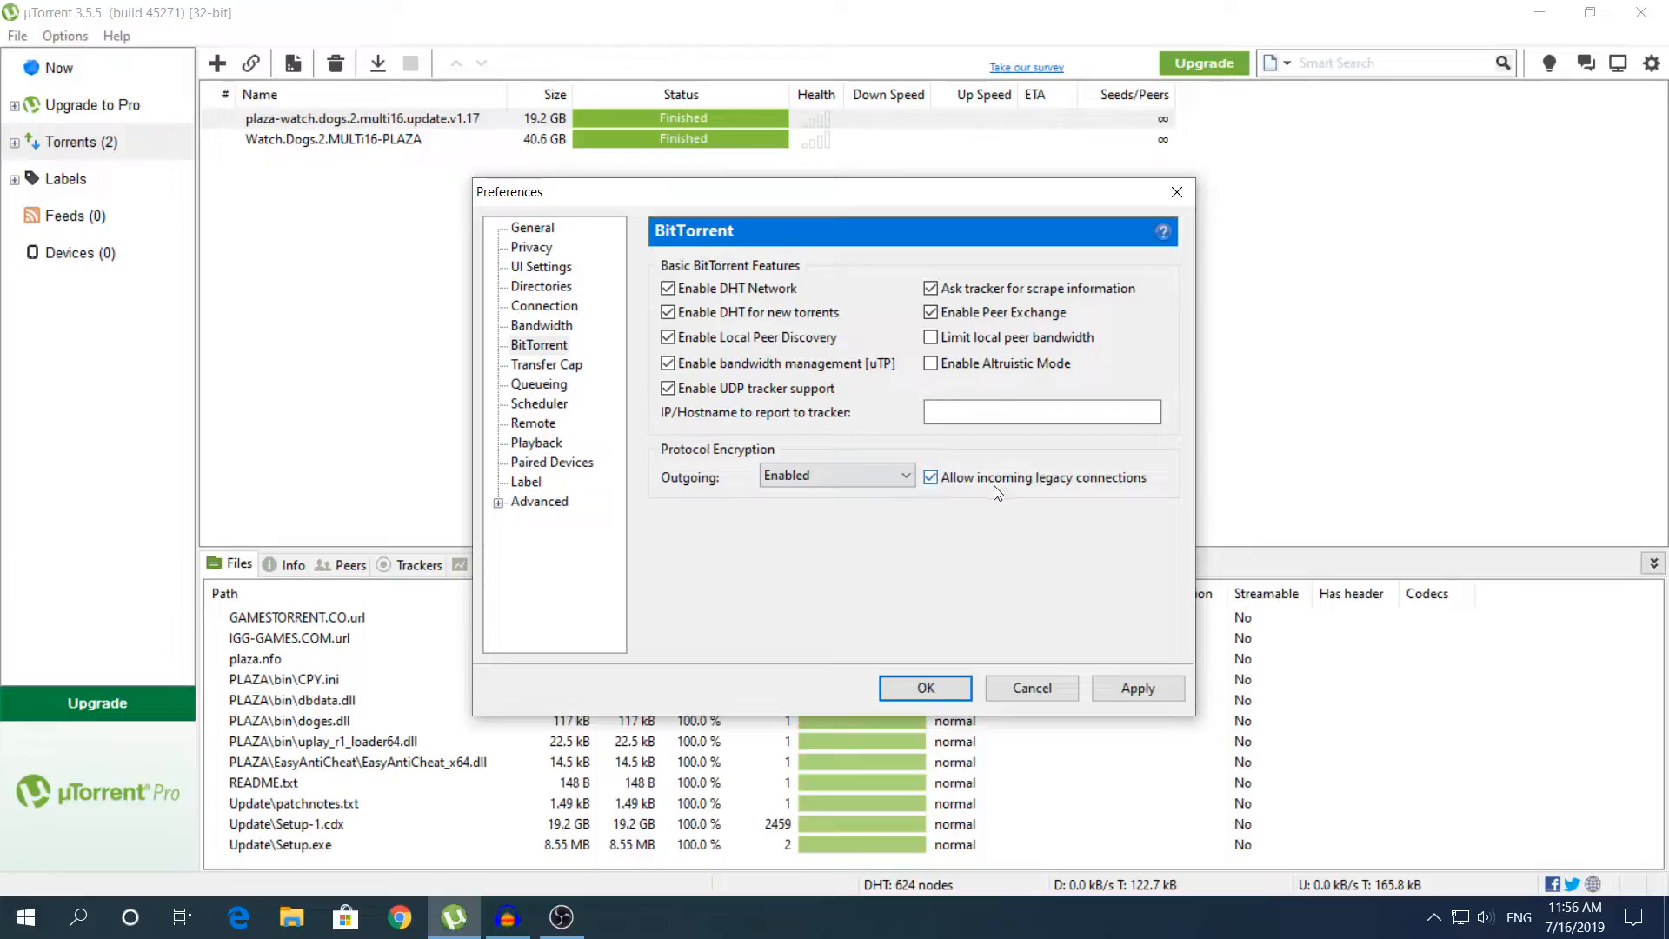
- Configure queueing with a maximum of 100 active torrents, 50 active downloads and a minimum seeding ratio of 100%
click(546, 386)
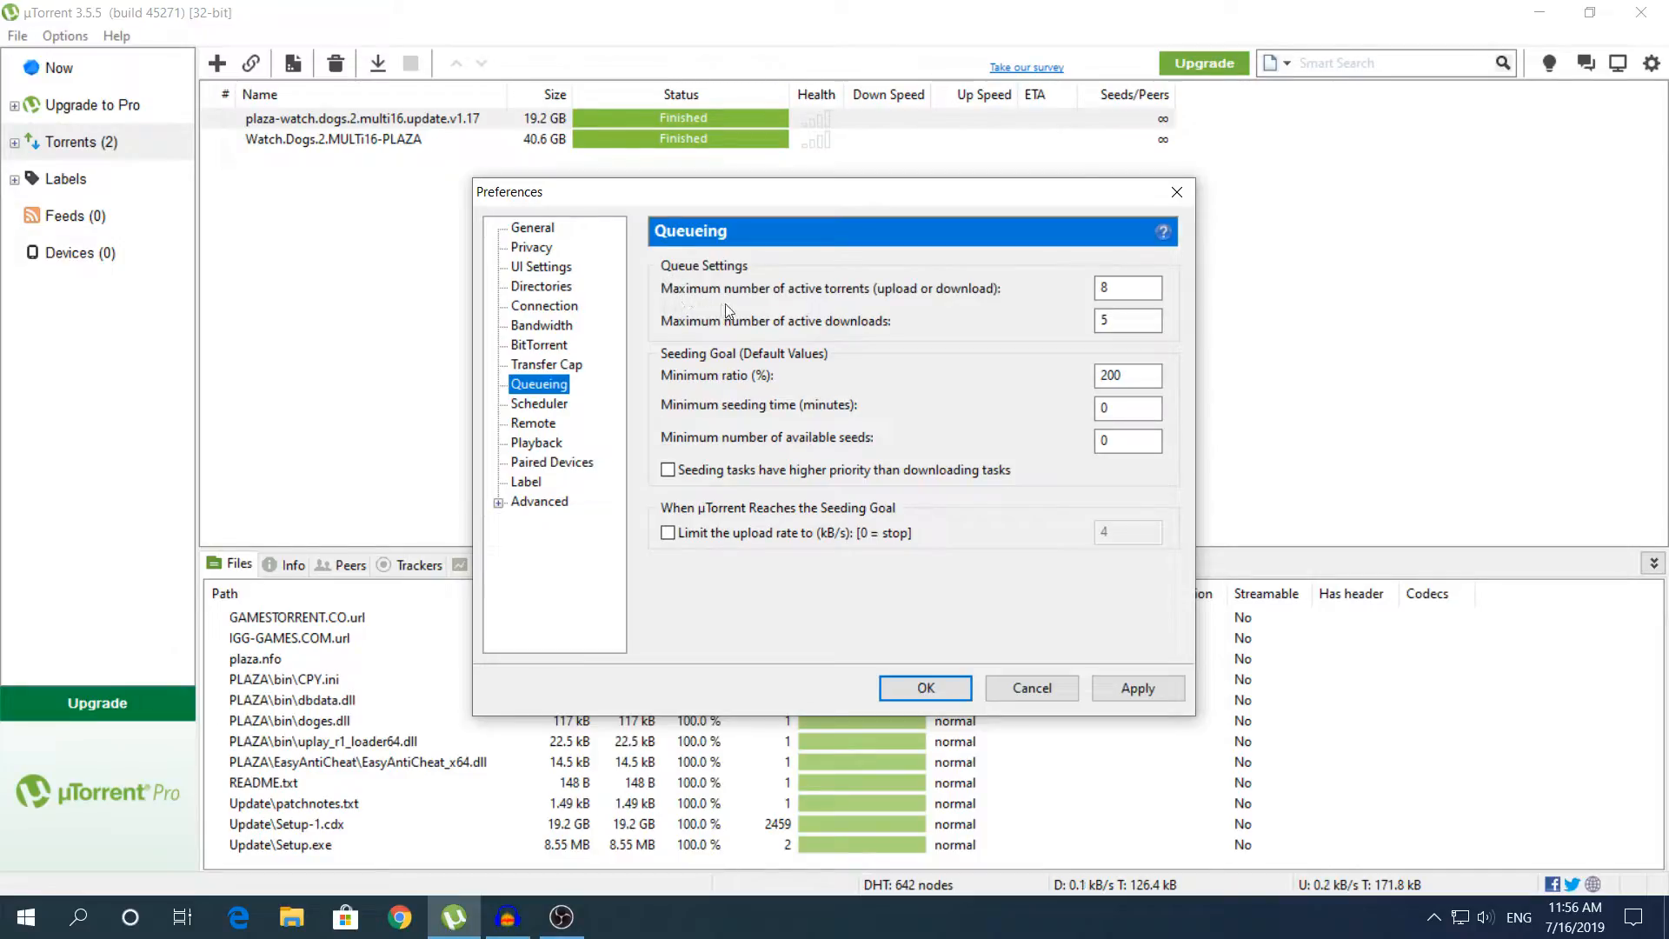
double_click(1130, 290)
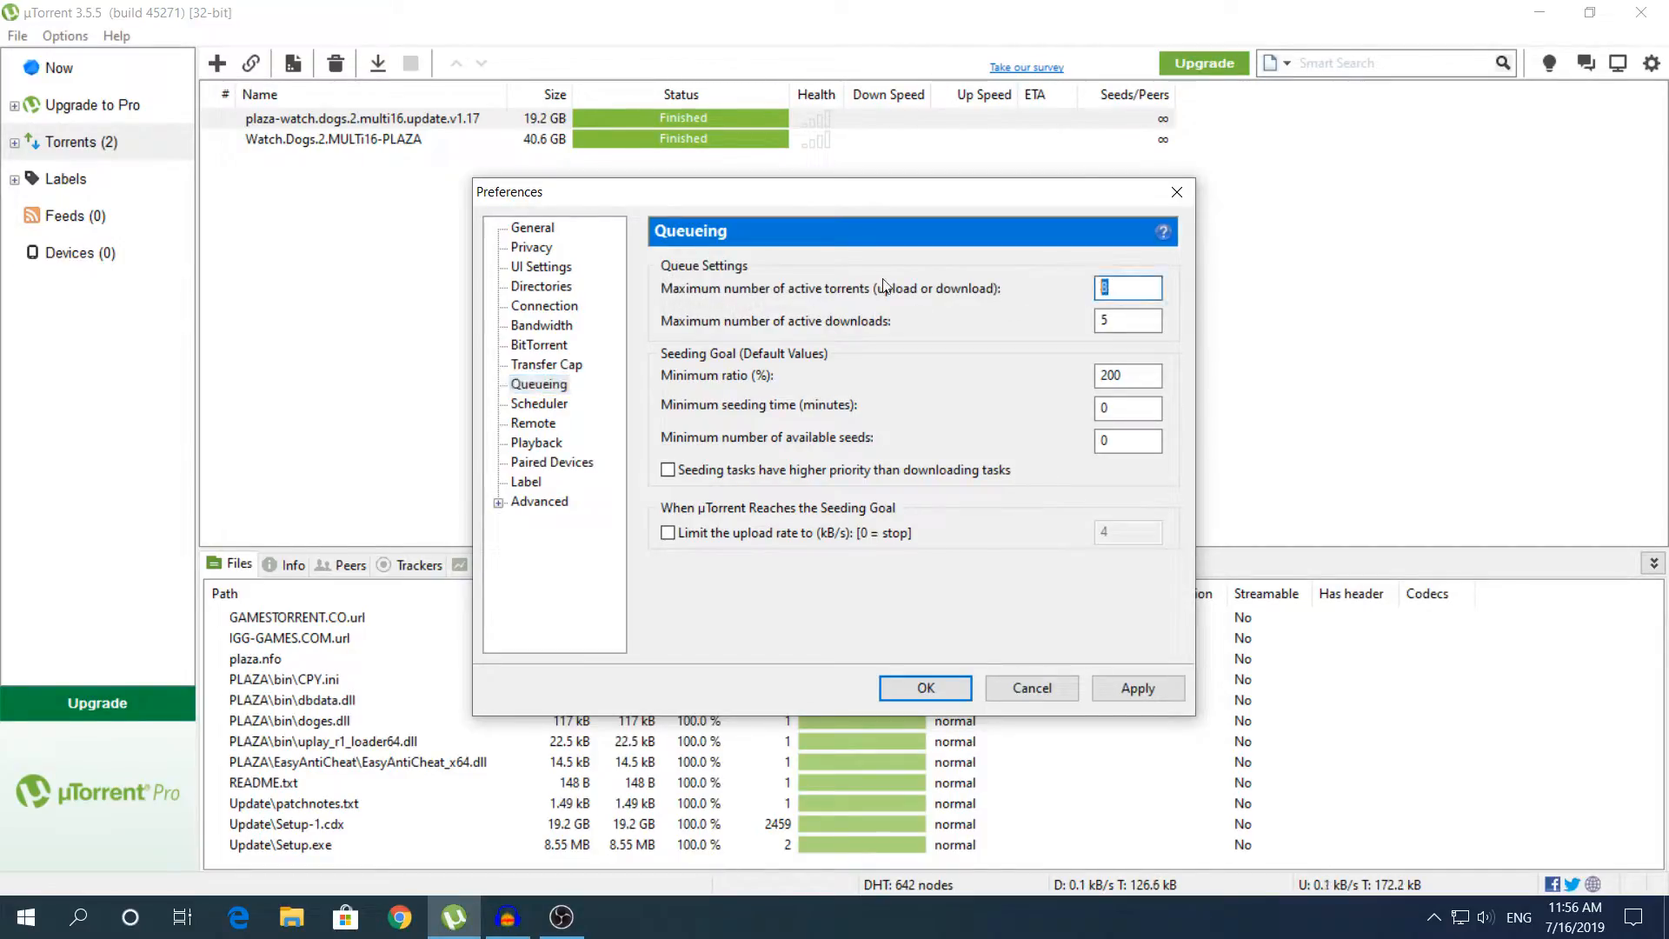
text(100)
double_click(1119, 313)
key(BackSpace)
double_click(1109, 375)
key(BackSpace)
text(100)
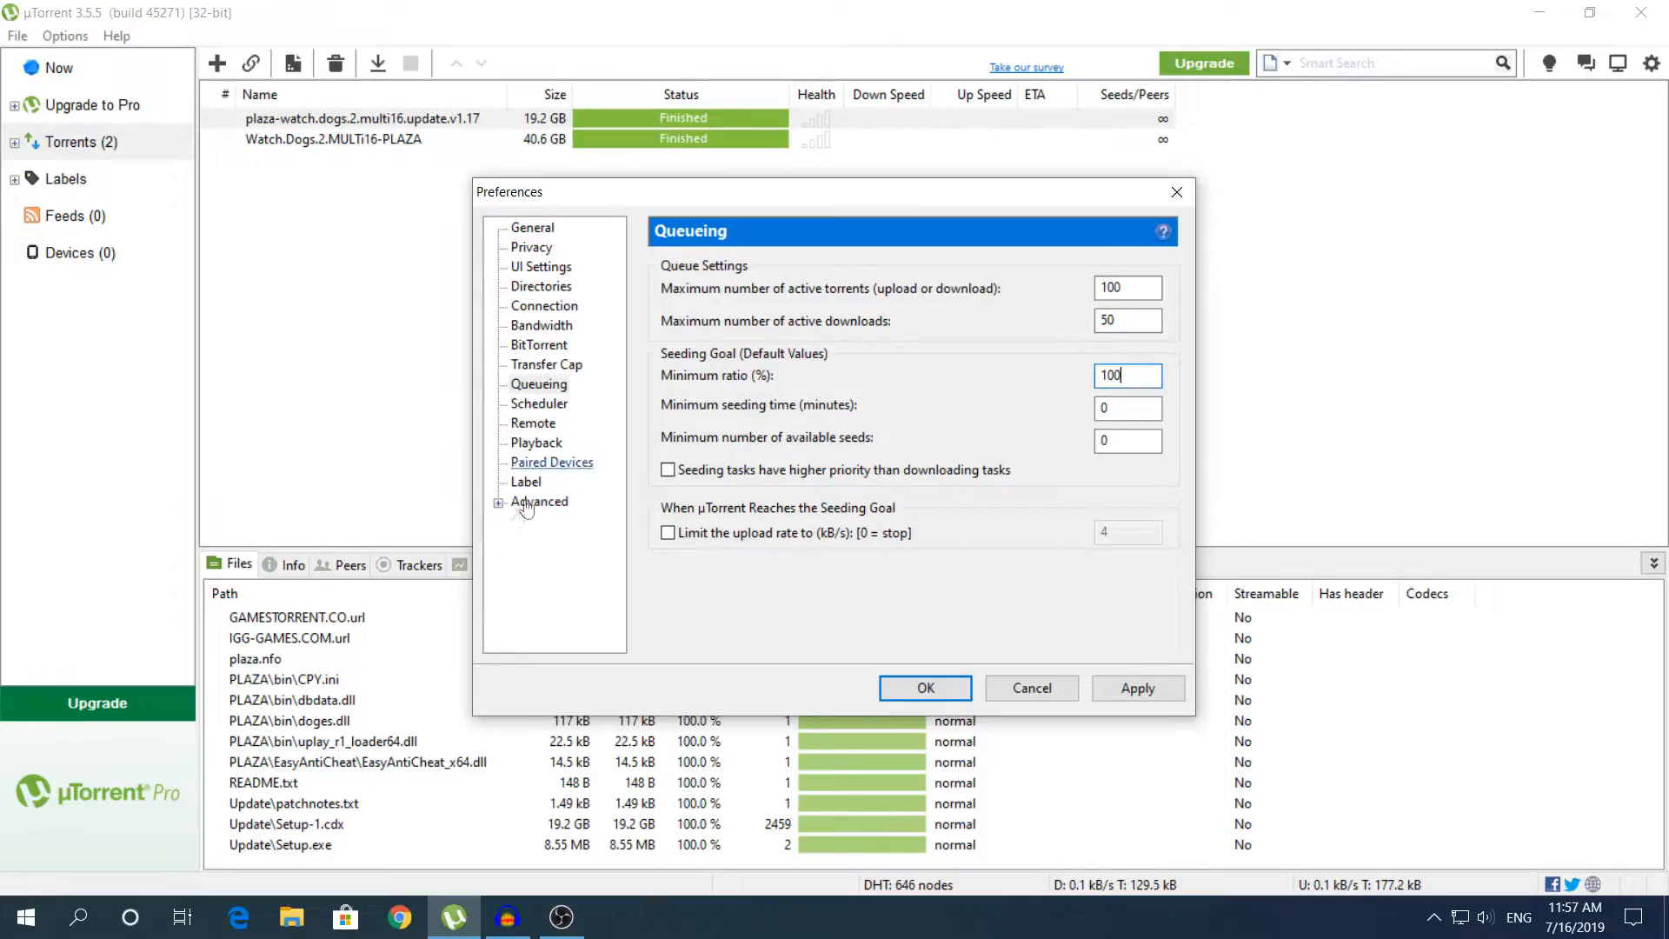
- In the Disk Cache preferences, disable writing out untouched blocks and finished pieces, turning off read caching on slow uploads, and removing old blocks
click(499, 504)
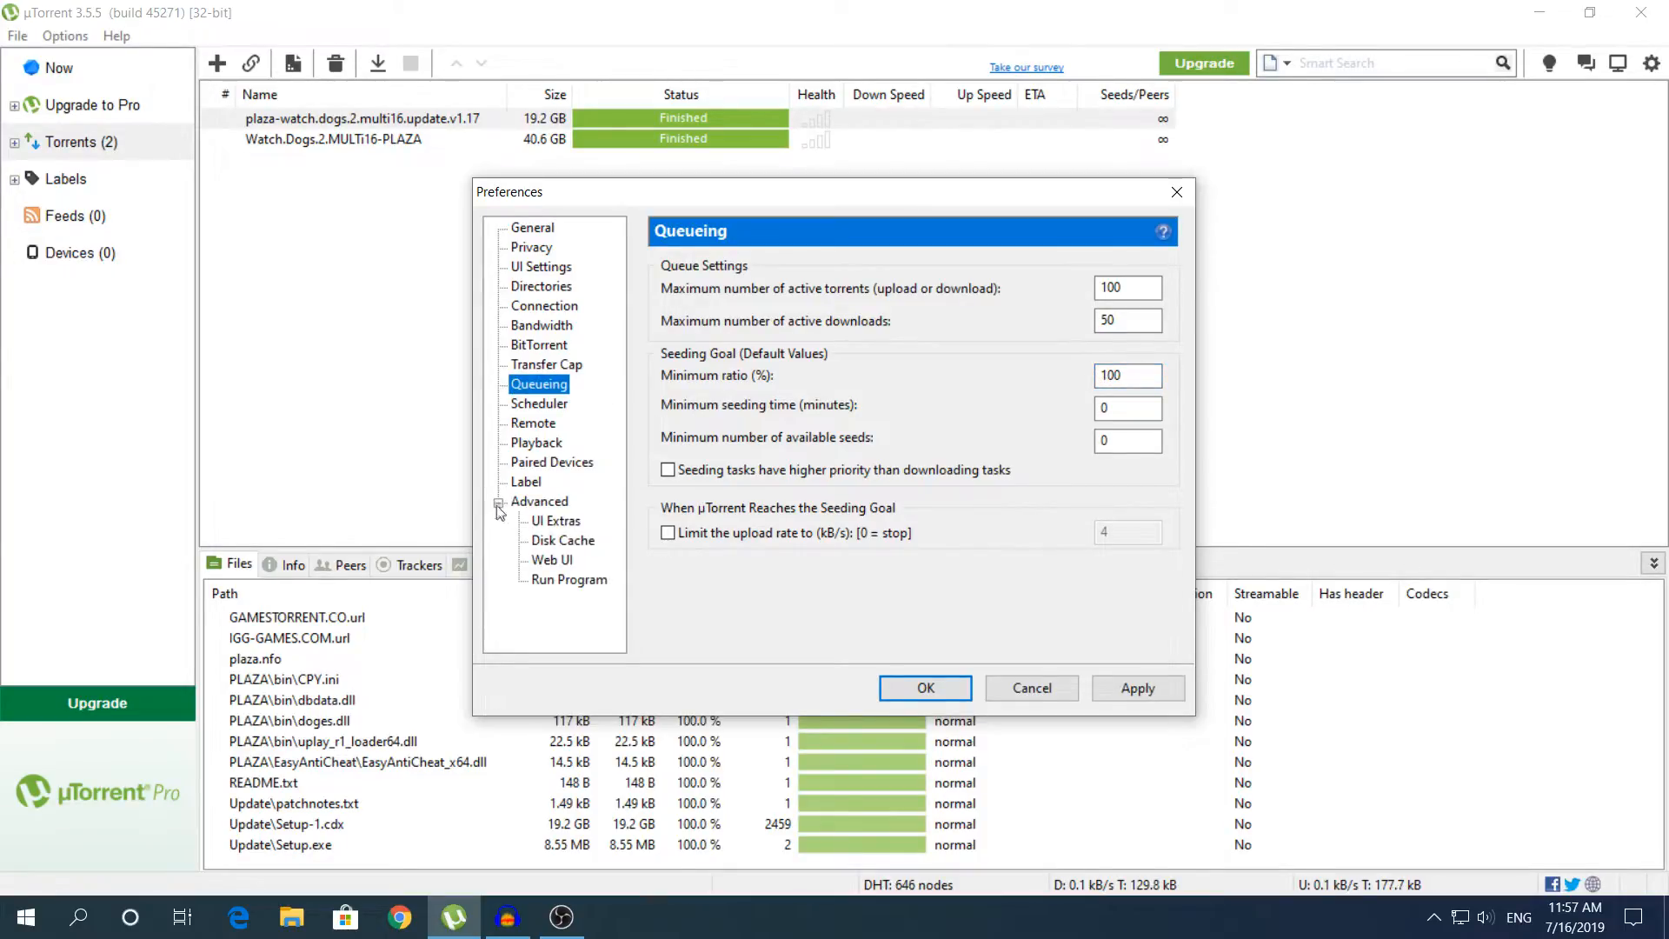
click(499, 504)
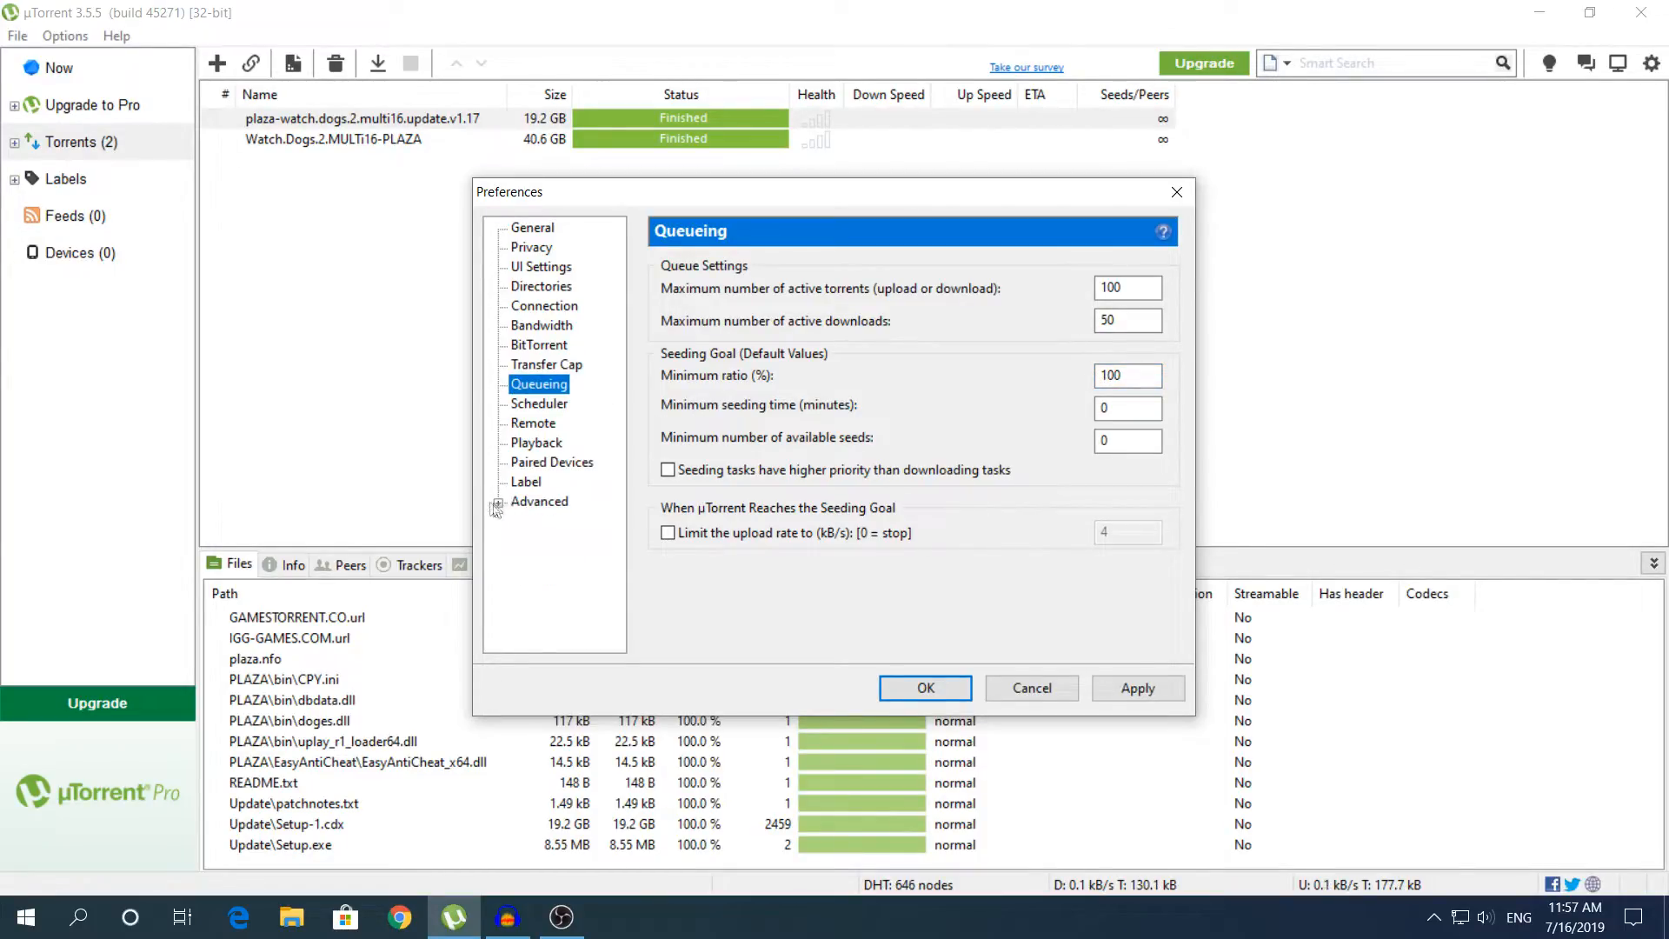
click(499, 504)
click(563, 540)
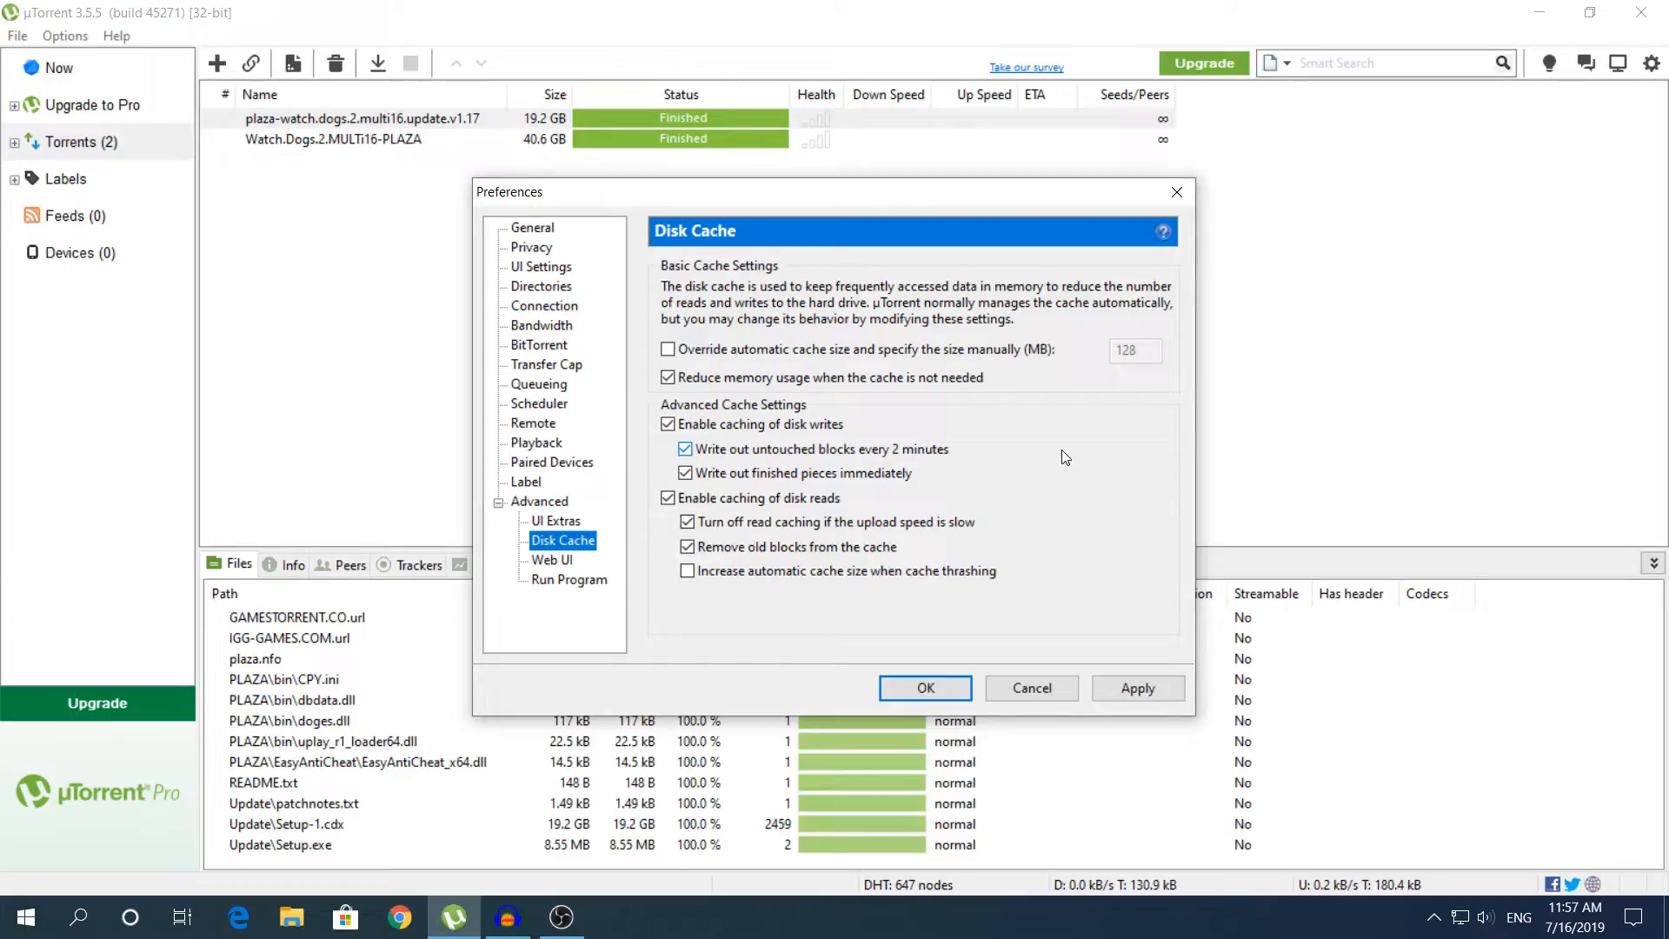
click(792, 479)
click(779, 454)
click(747, 548)
click(739, 526)
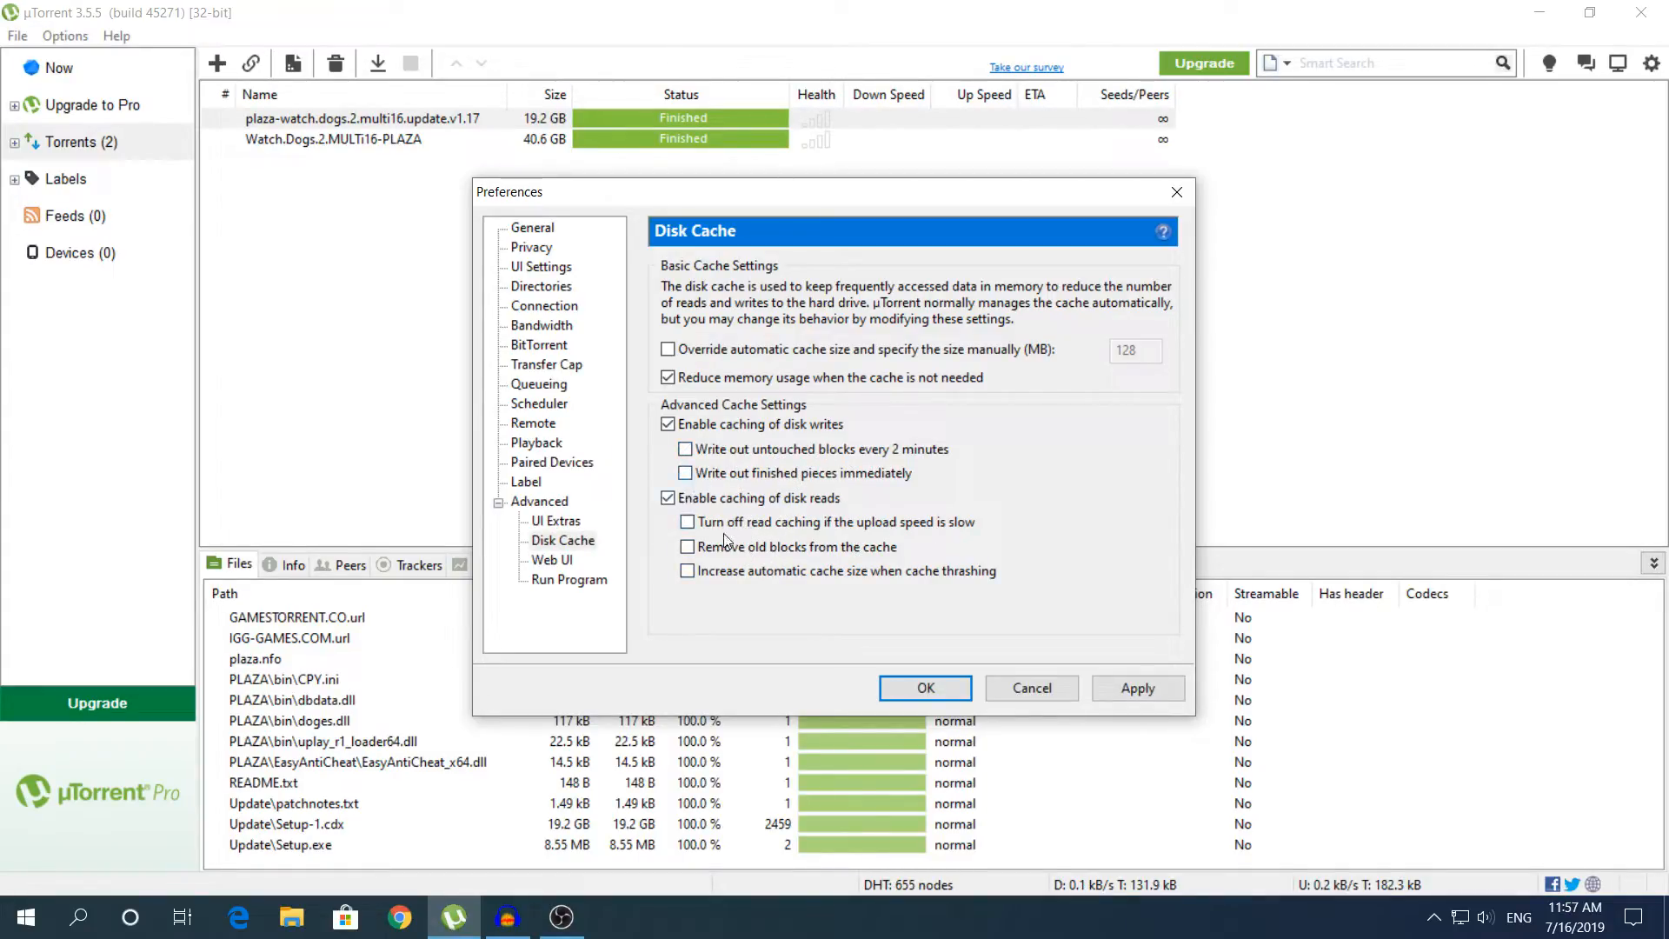
click(687, 547)
click(688, 522)
click(706, 522)
click(709, 550)
click(709, 472)
click(706, 523)
click(717, 546)
click(689, 548)
click(689, 547)
click(561, 541)
- Set bt.allow_same_ip to true in the Advanced options
click(539, 502)
click(971, 365)
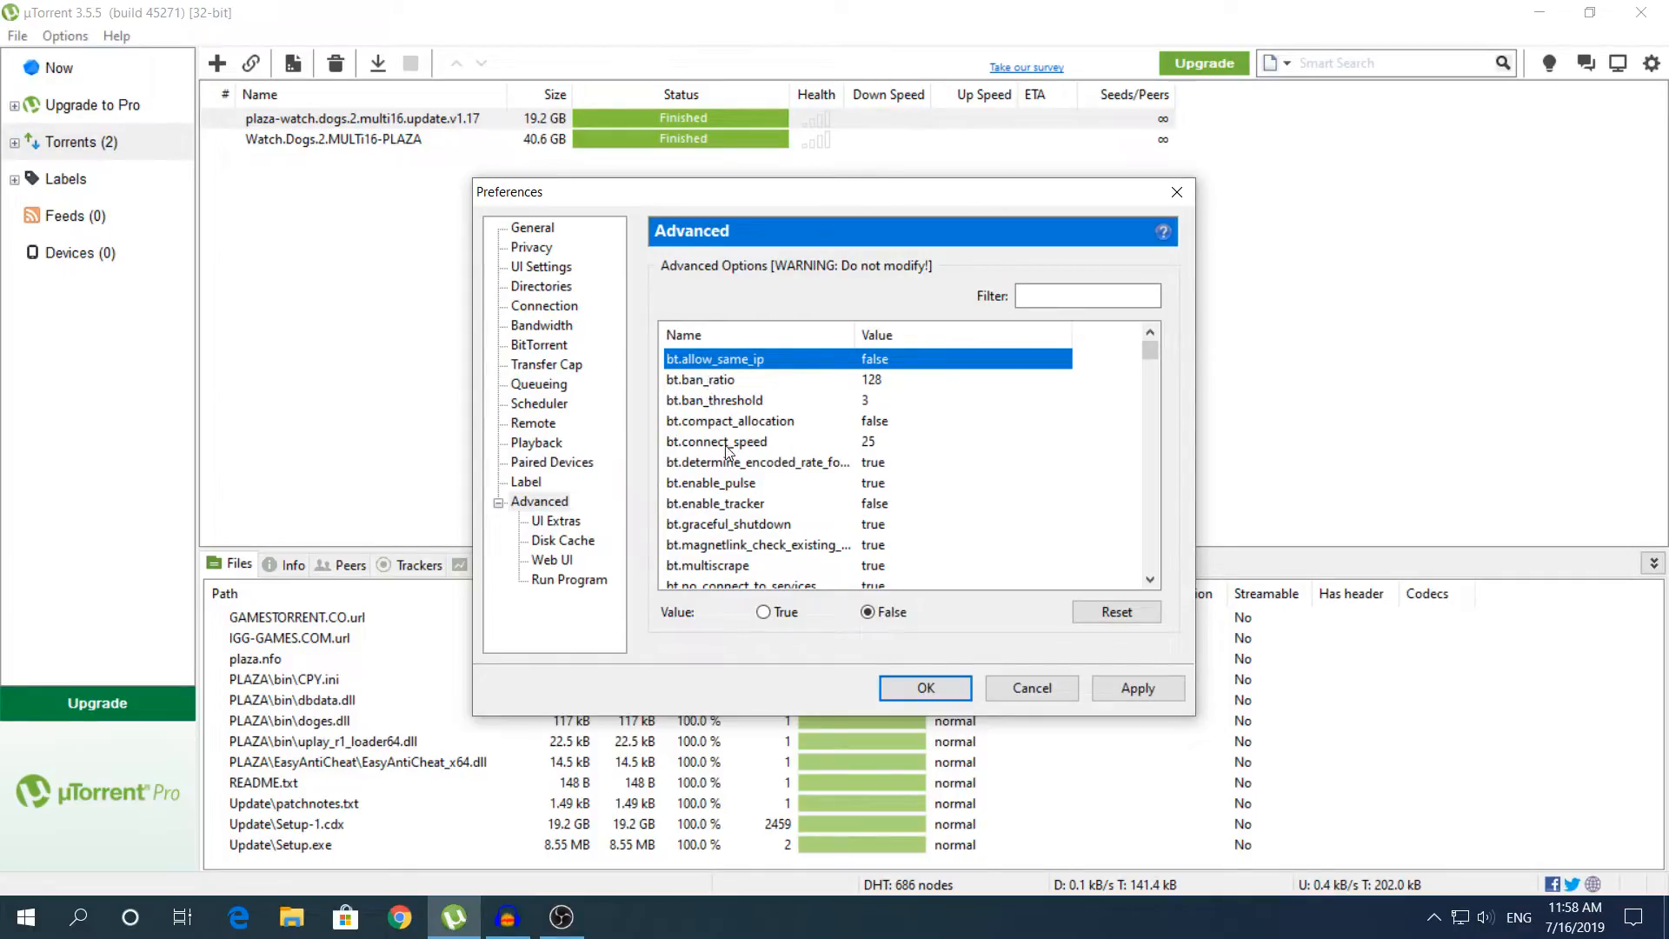
click(764, 613)
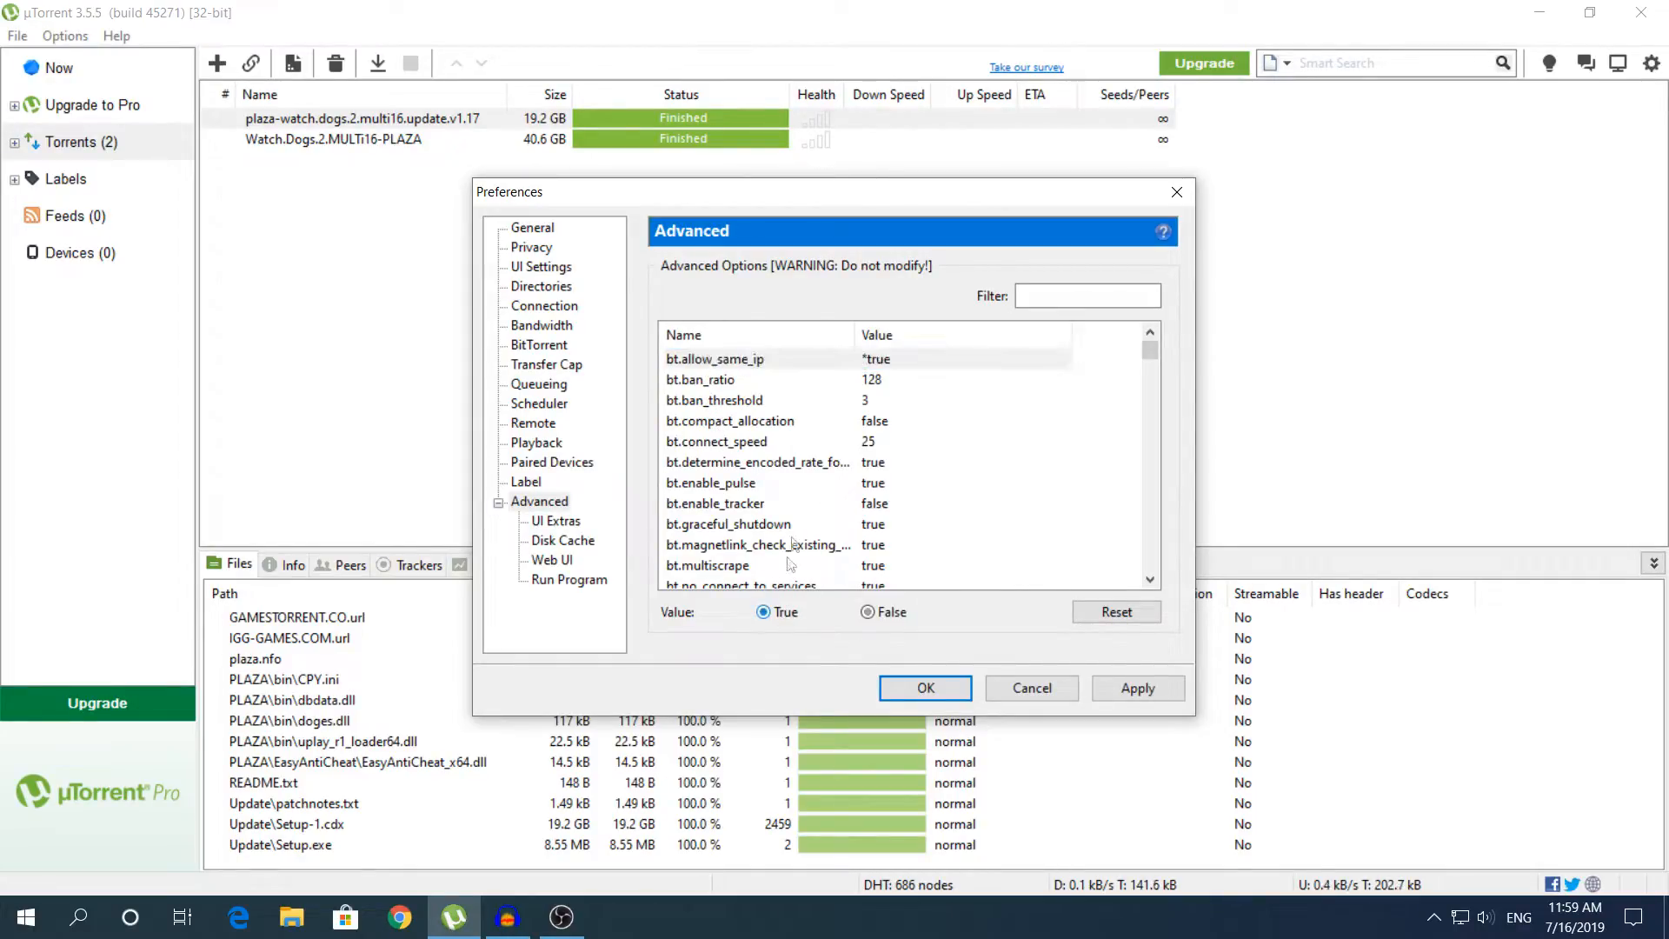
- Set the advanced option dht.rate to 2
scroll(813, 445, down, 5)
scroll(809, 446, down, 10)
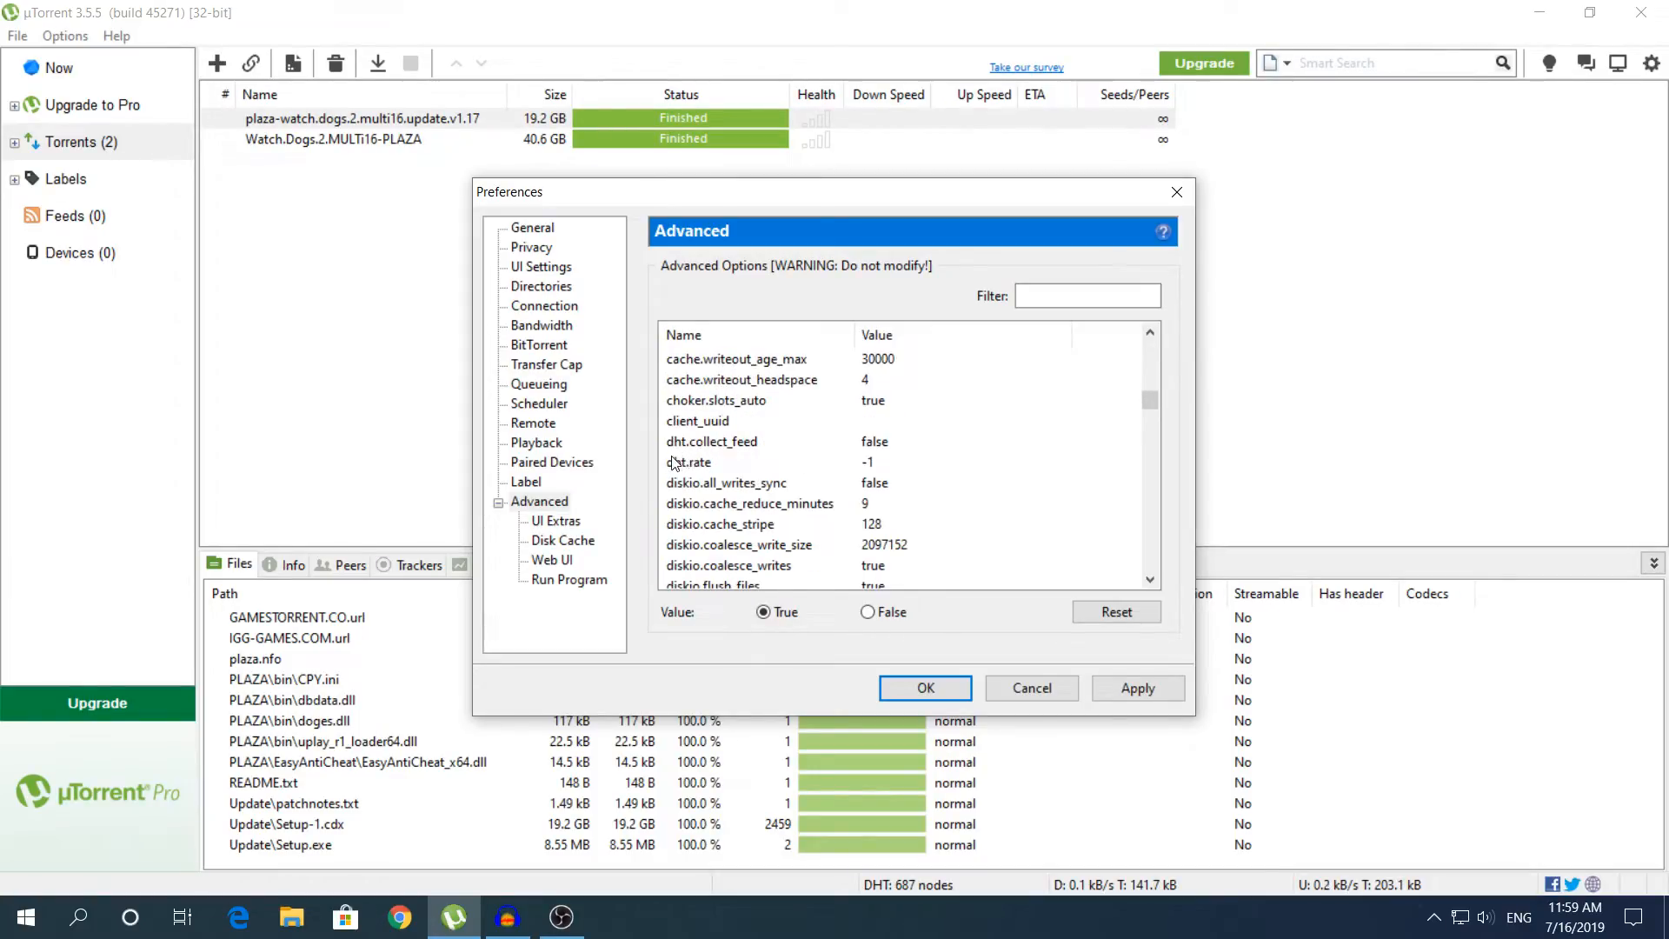
click(683, 464)
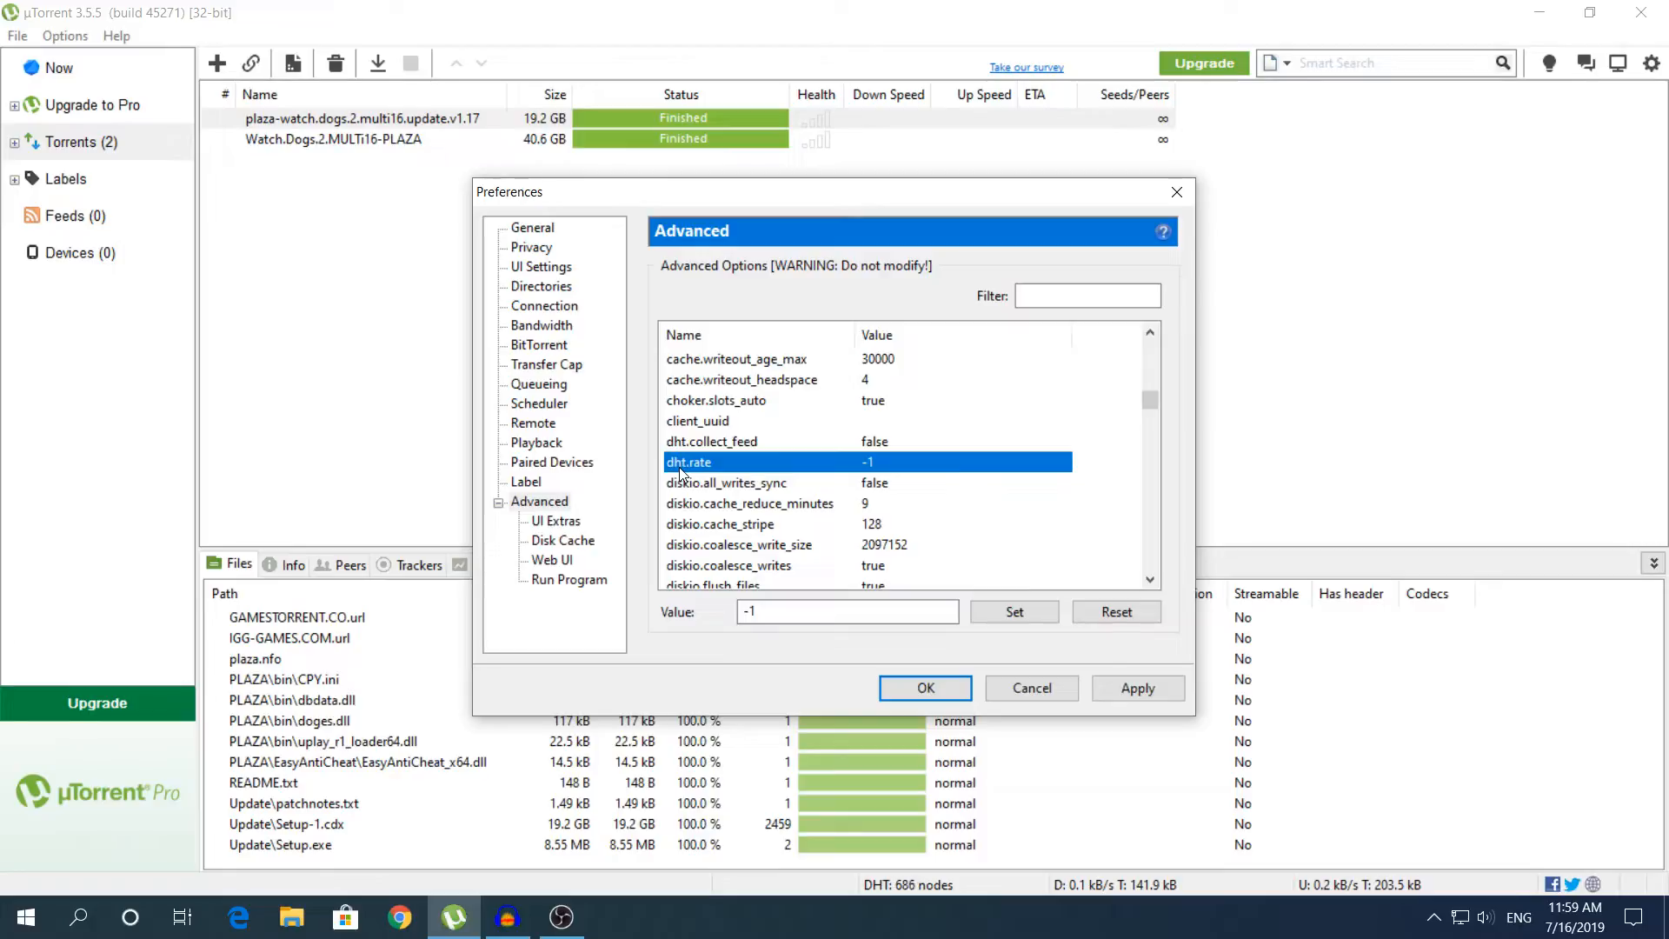
key(Tab)
key(BackSpace)
text(2)
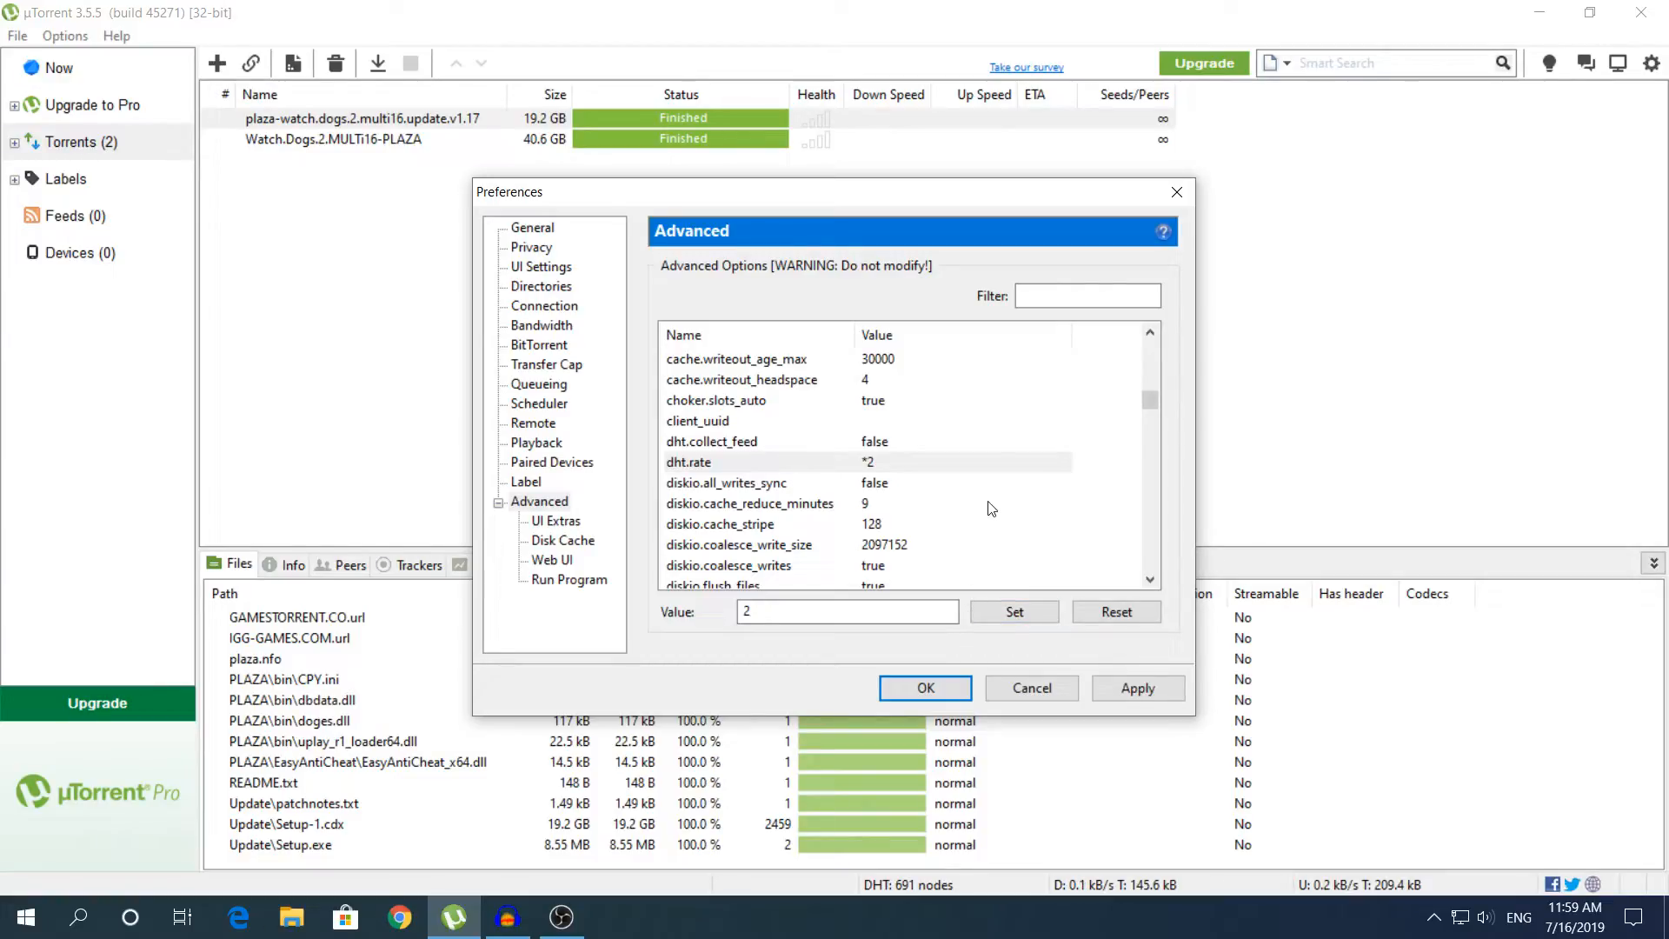
- Set the advanced option rss.update_interval to 20
scroll(985, 439, down, 15)
scroll(985, 435, down, 6)
scroll(985, 432, up, 3)
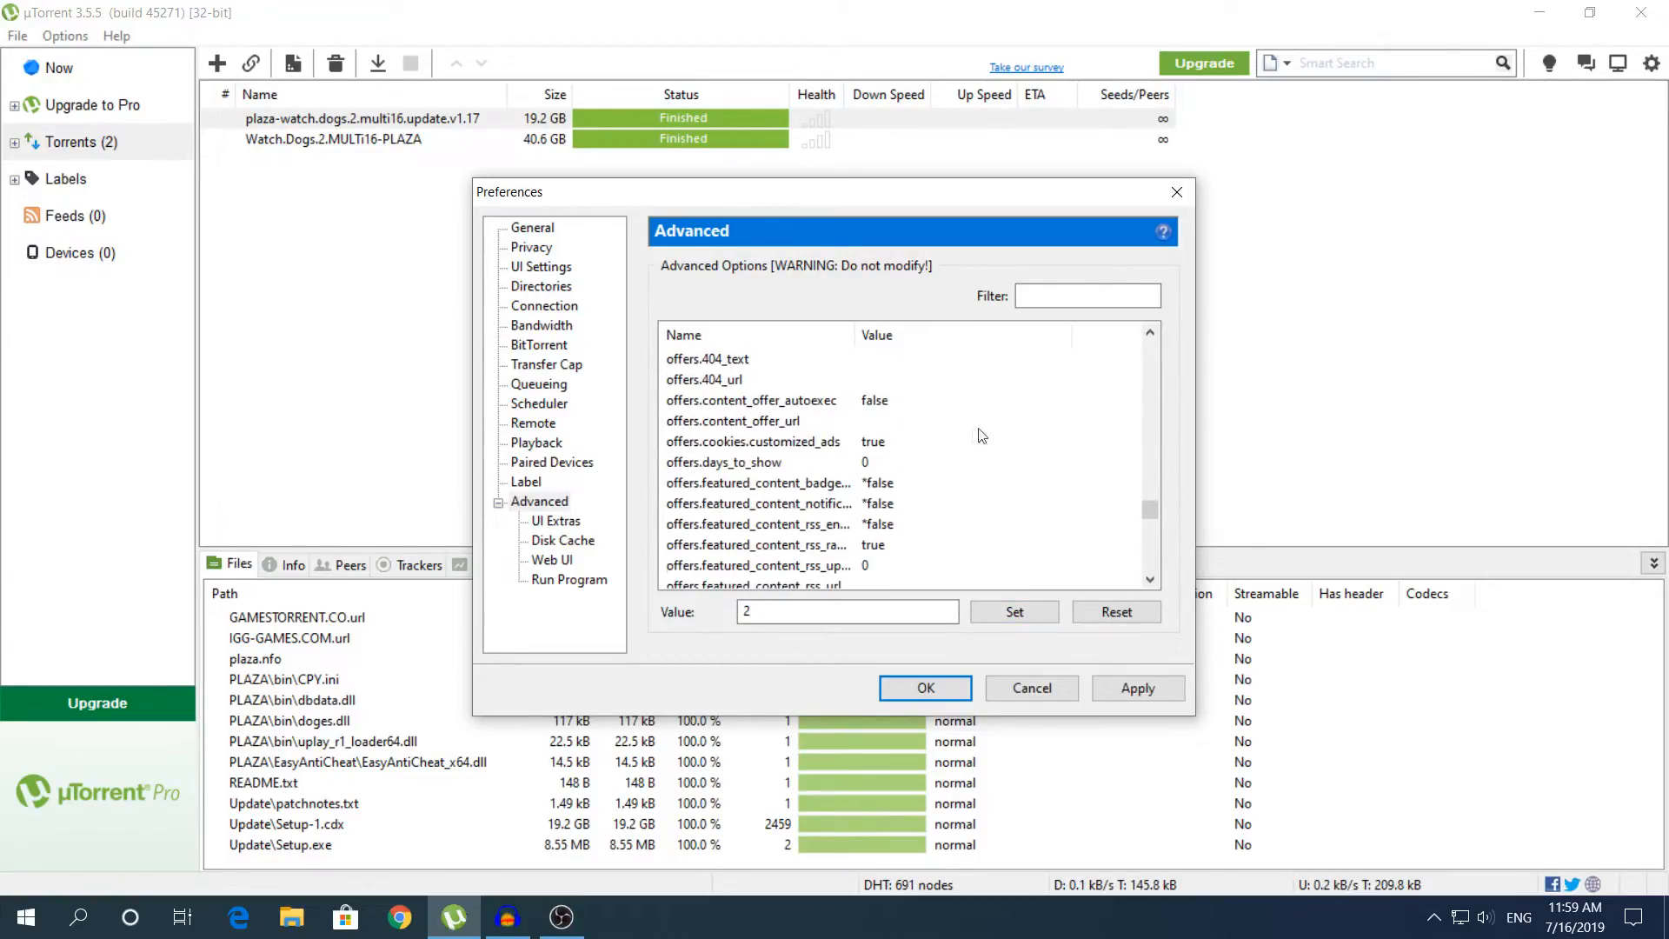
scroll(948, 504, up, 4)
scroll(869, 452, down, 20)
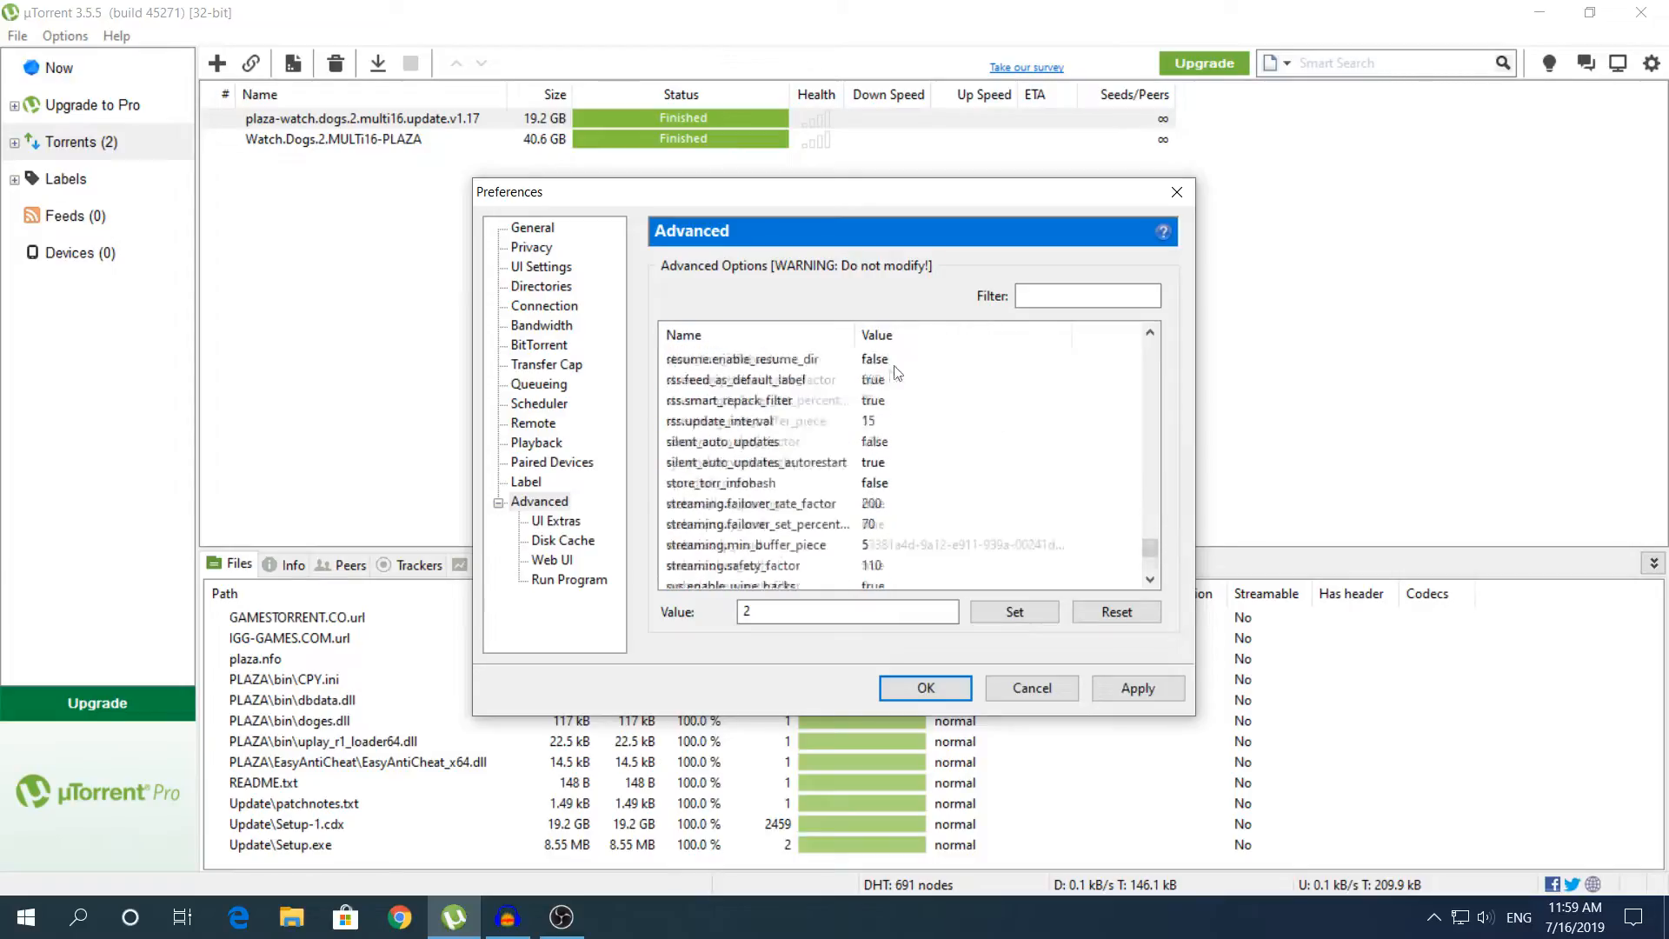
scroll(820, 417, up, 2)
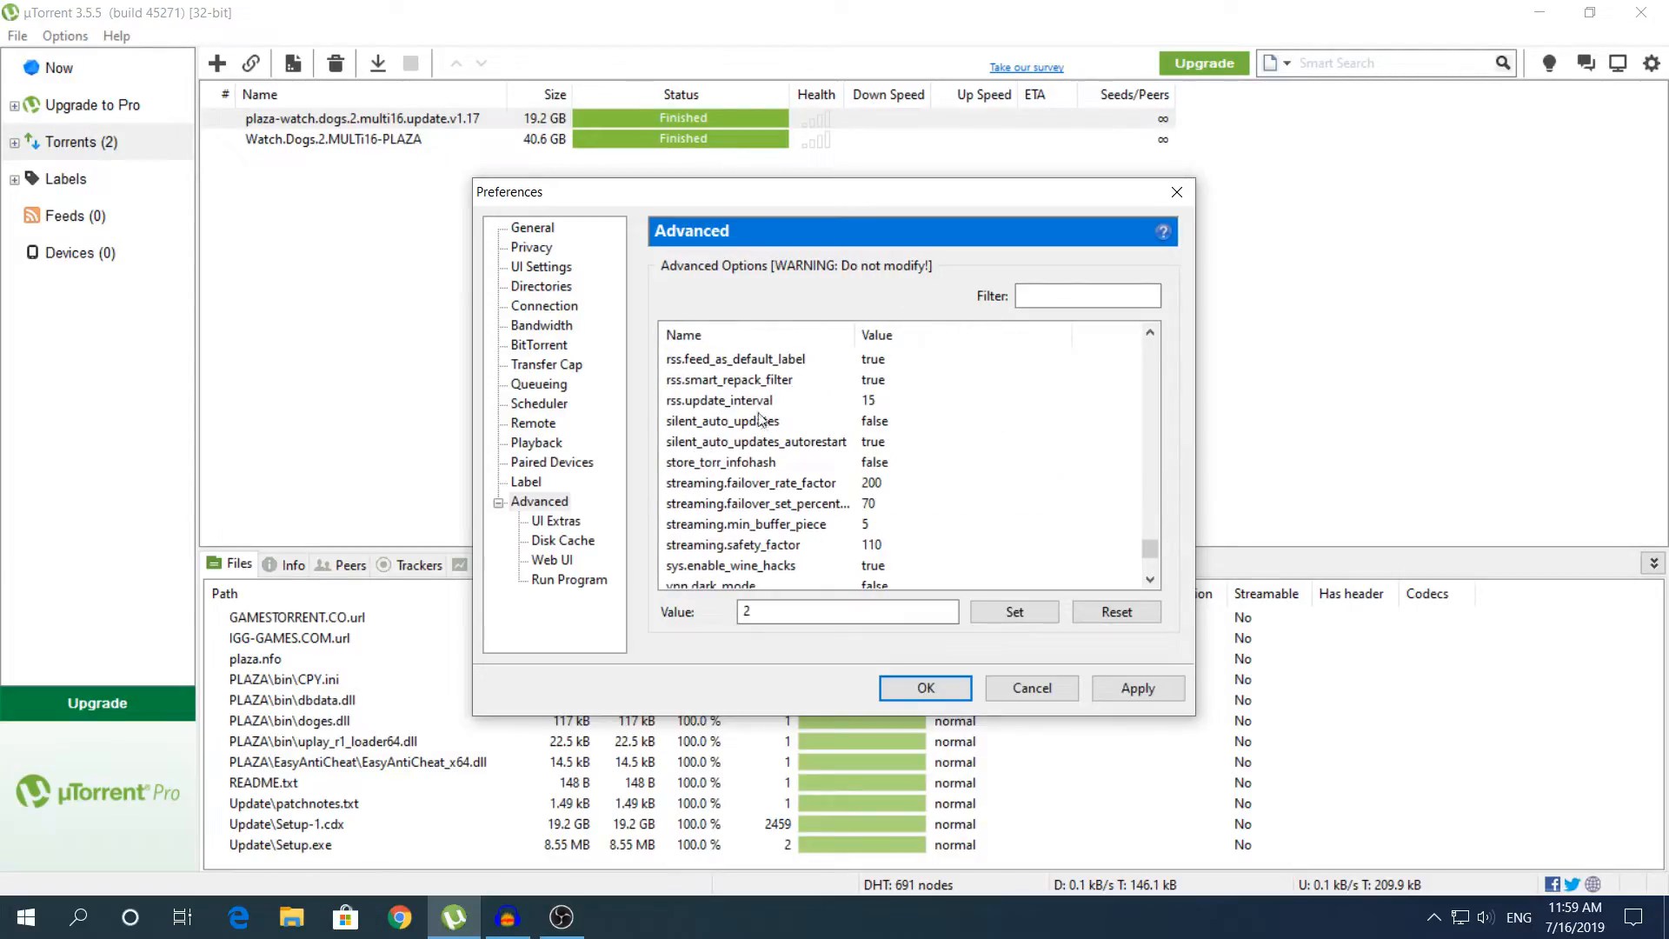
click(704, 402)
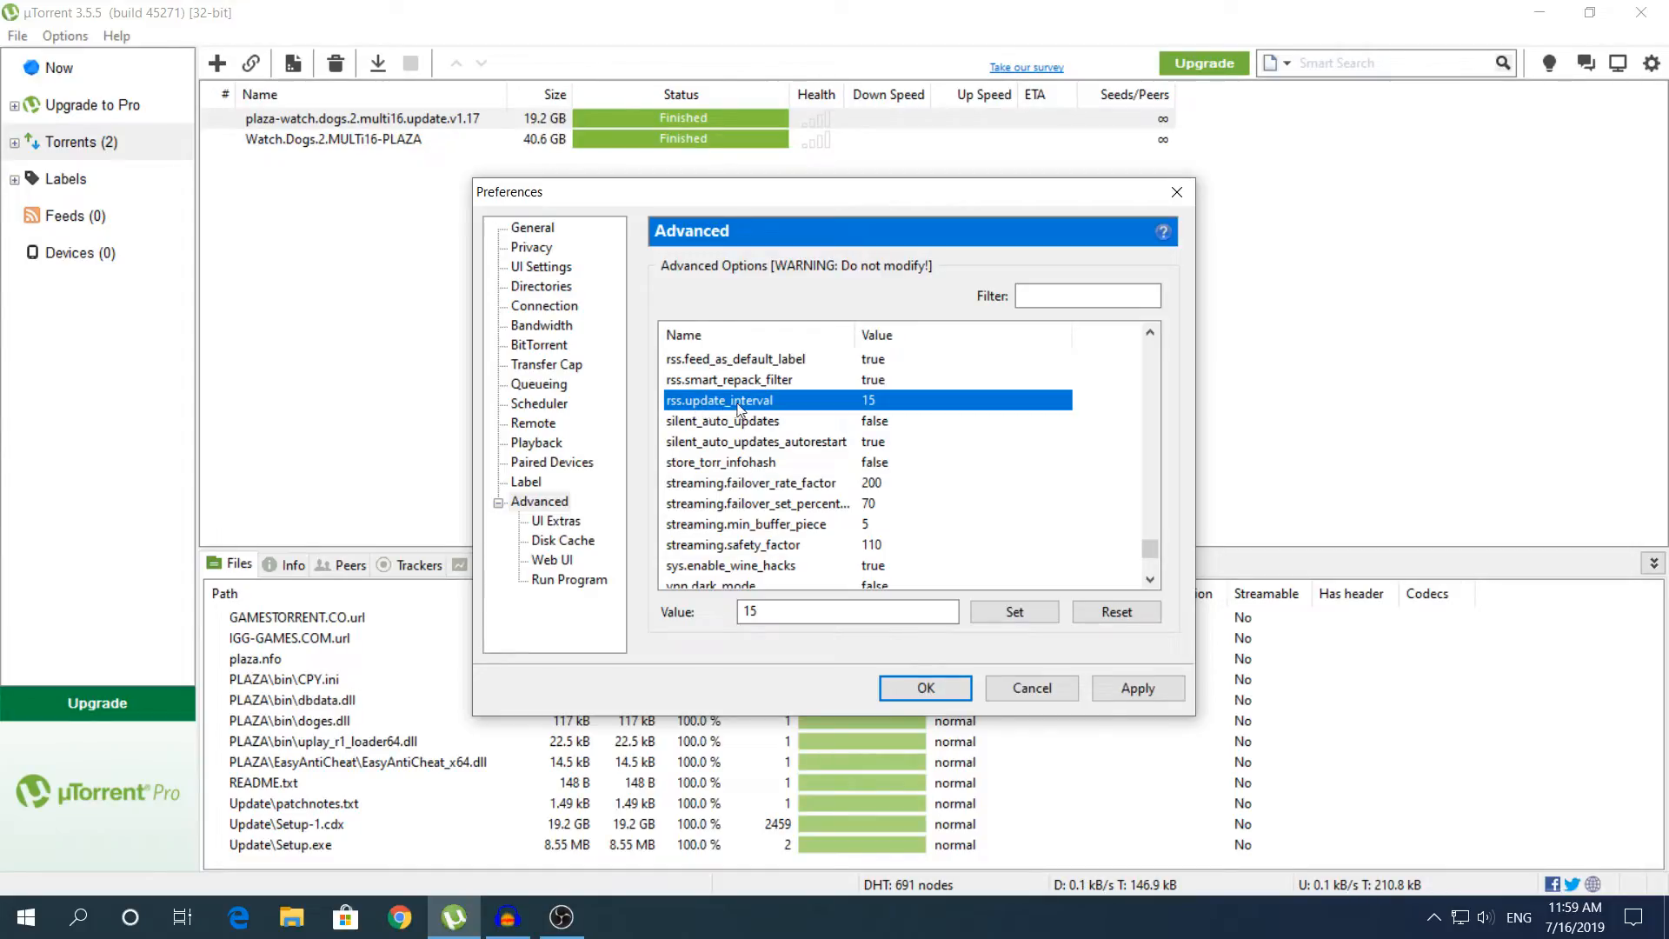
click(784, 607)
key(BackSpace)
key(BackSpace)
text(20)
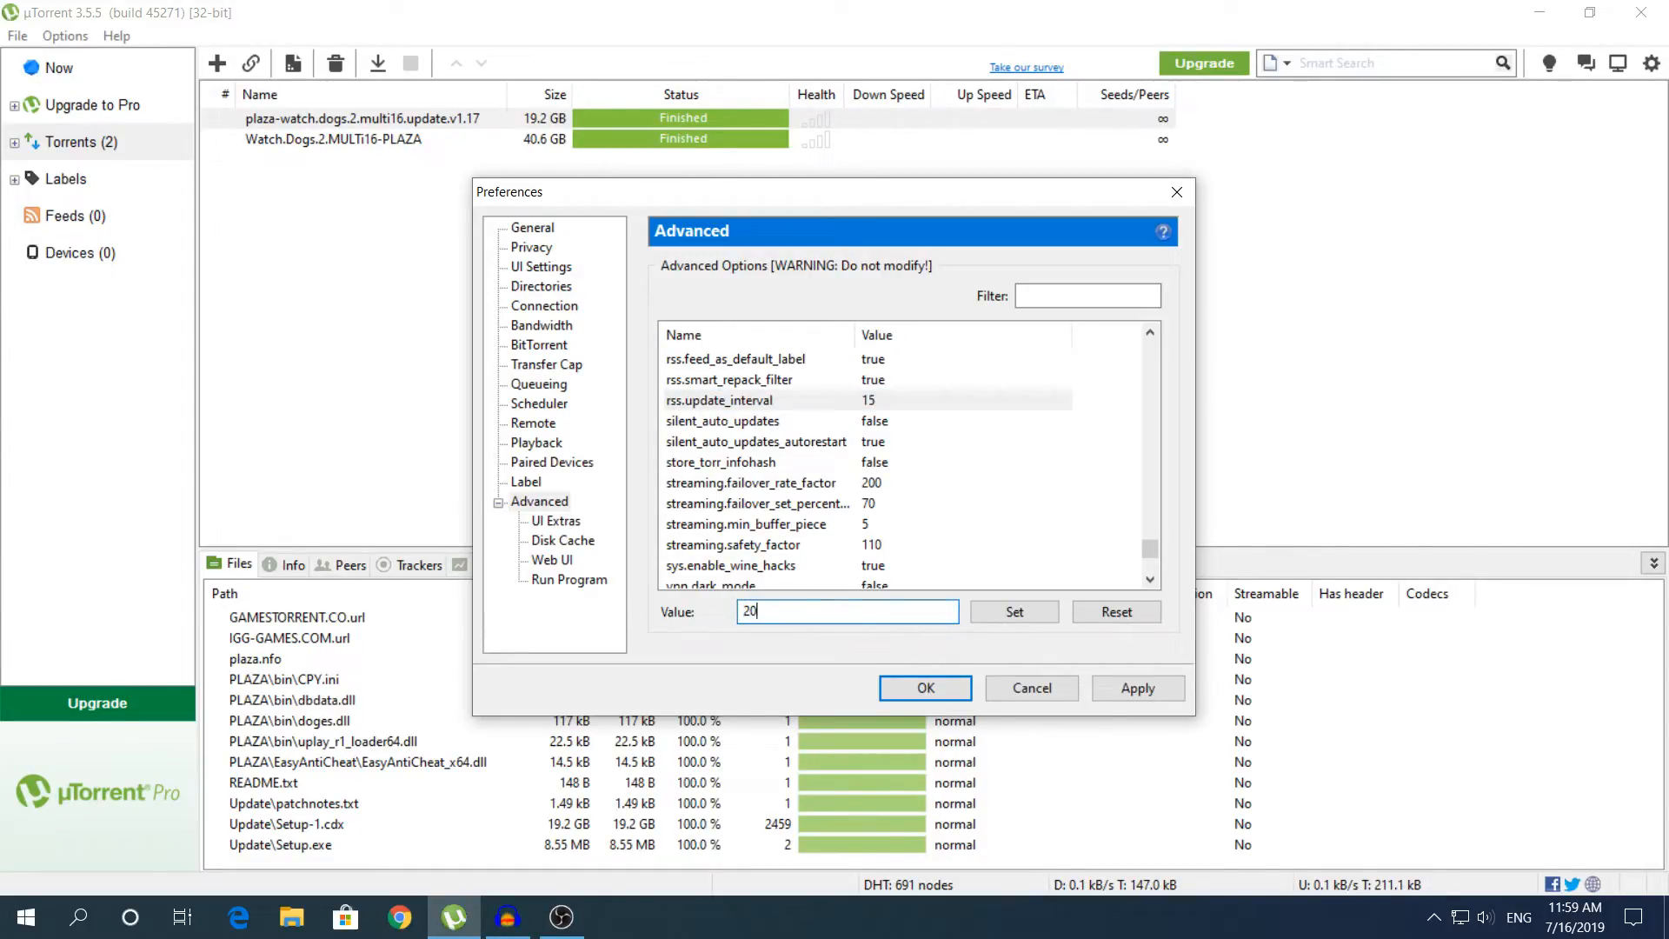
click(1037, 612)
scroll(908, 502, up, 3)
scroll(895, 496, down, 4)
scroll(869, 487, up, 15)
scroll(851, 476, up, 3)
scroll(852, 477, down, 3)
scroll(956, 447, down, 8)
scroll(948, 439, down, 10)
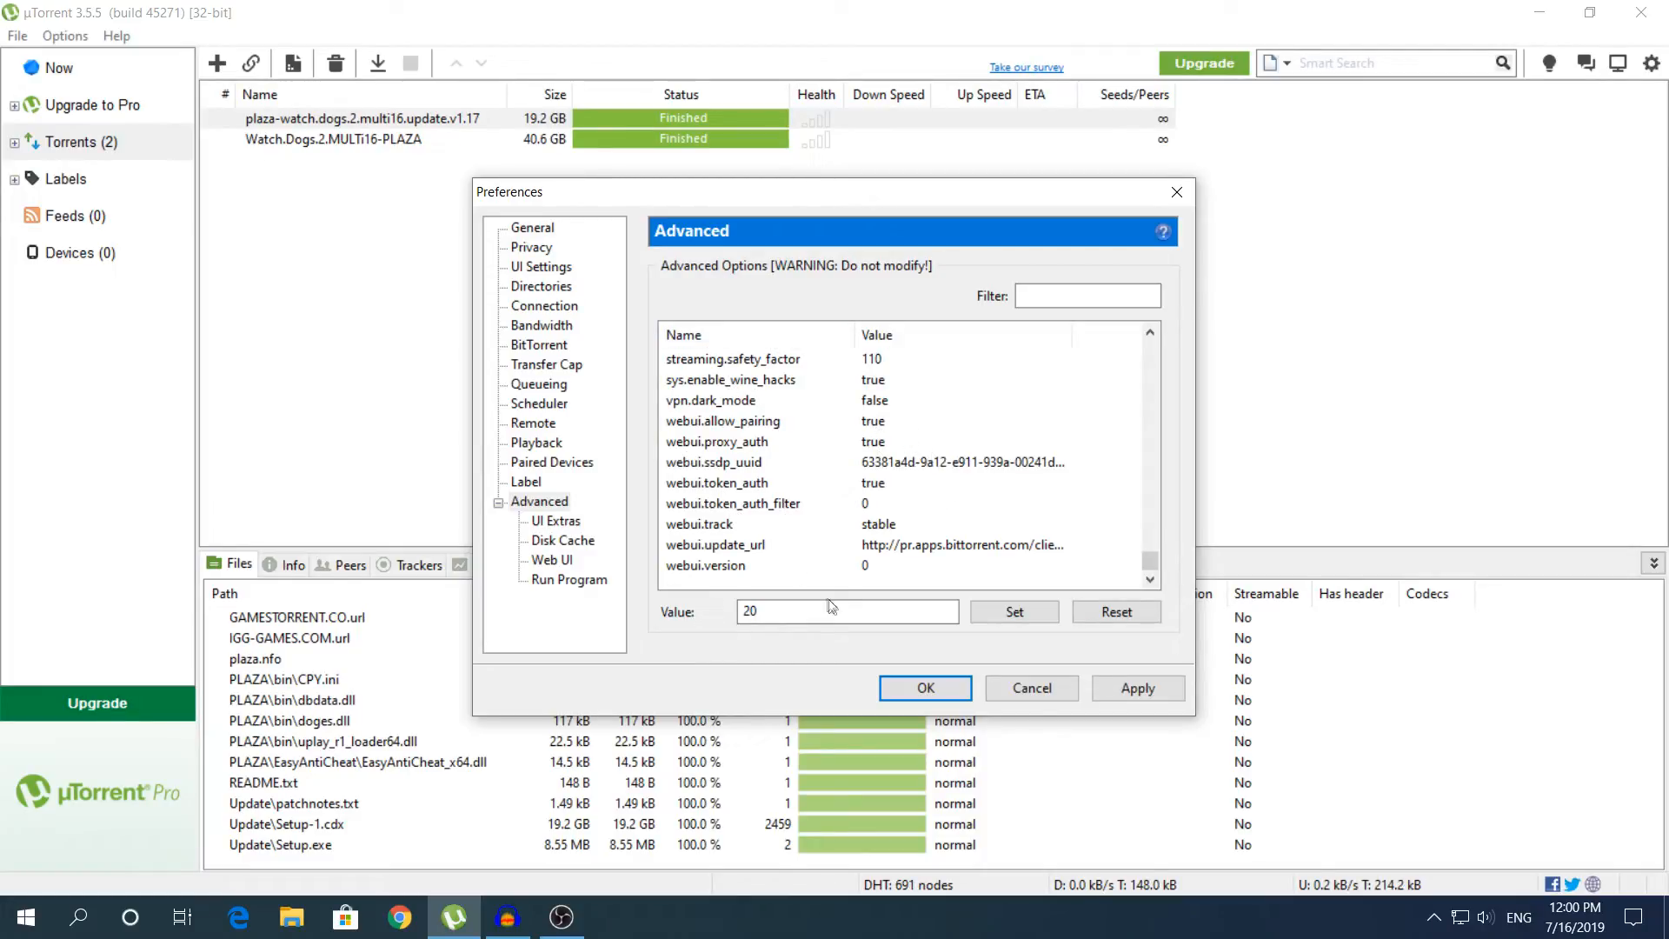
- Apply and confirm the changed preferences, and close the main torrent window
click(1134, 695)
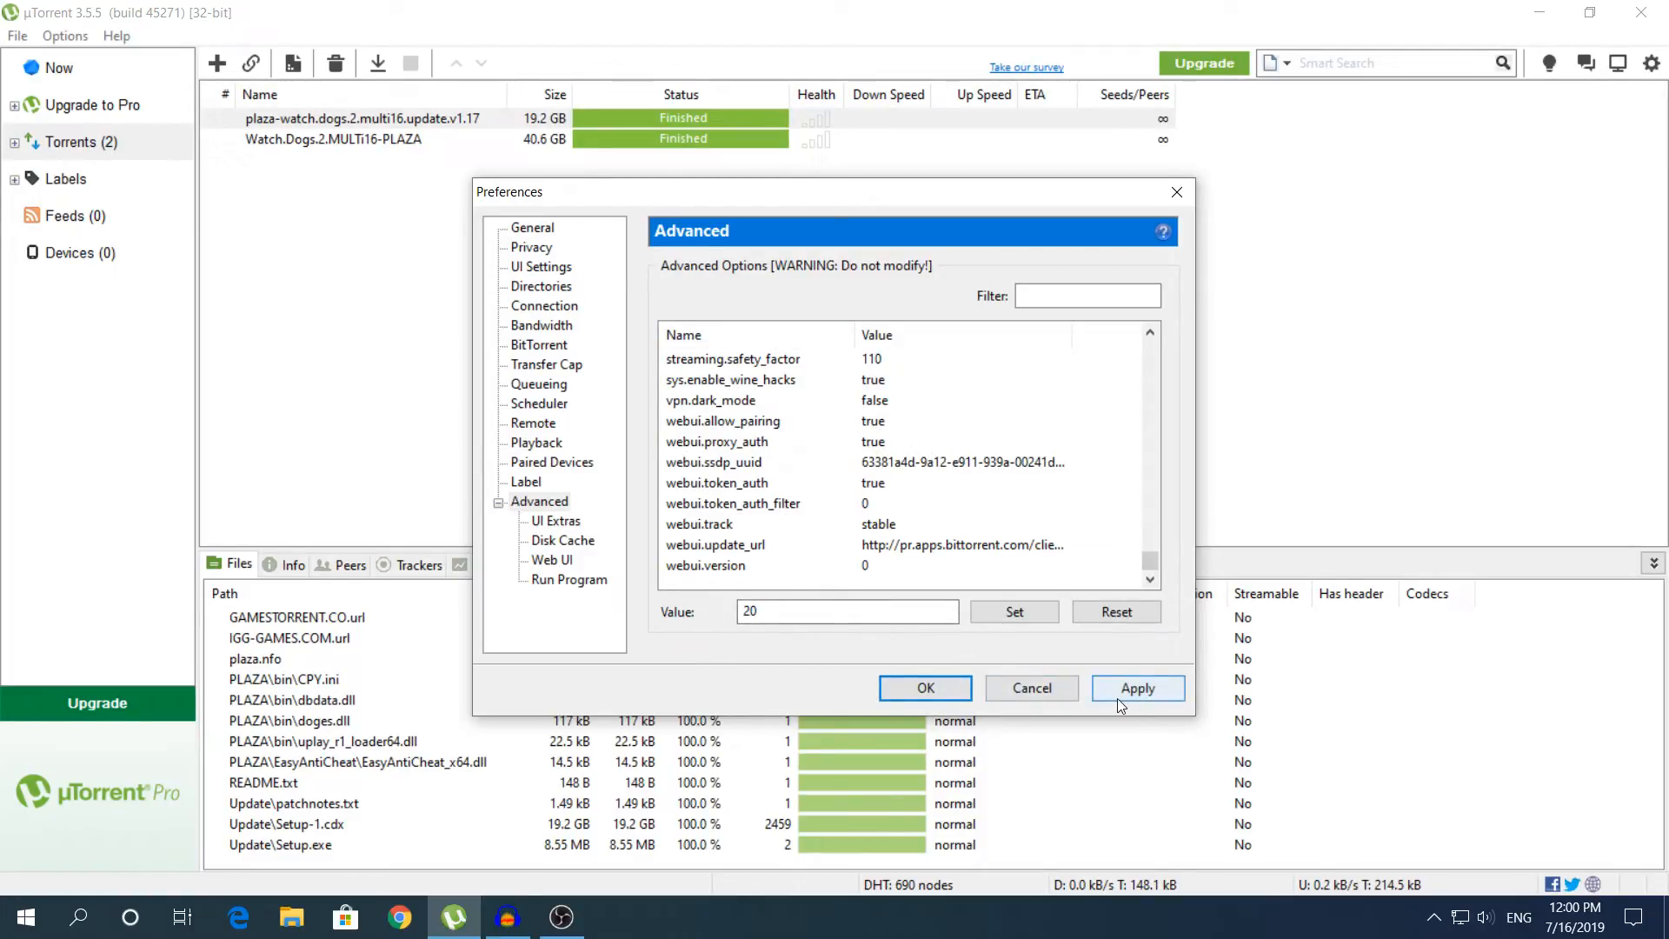
click(935, 693)
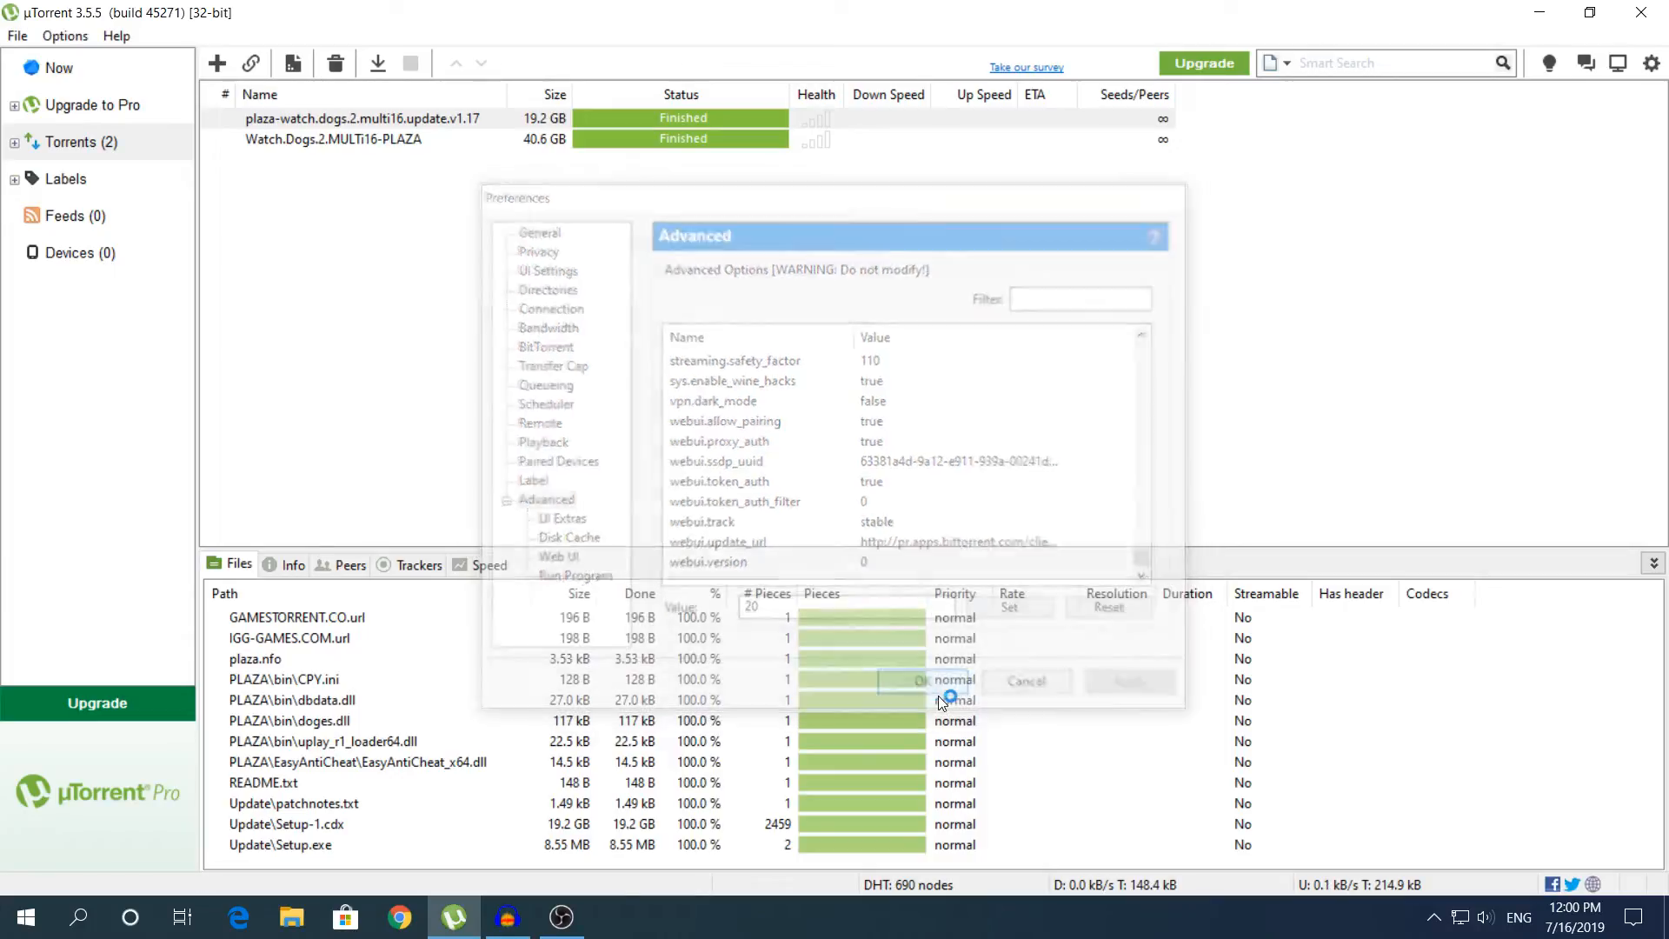
click(1645, 14)
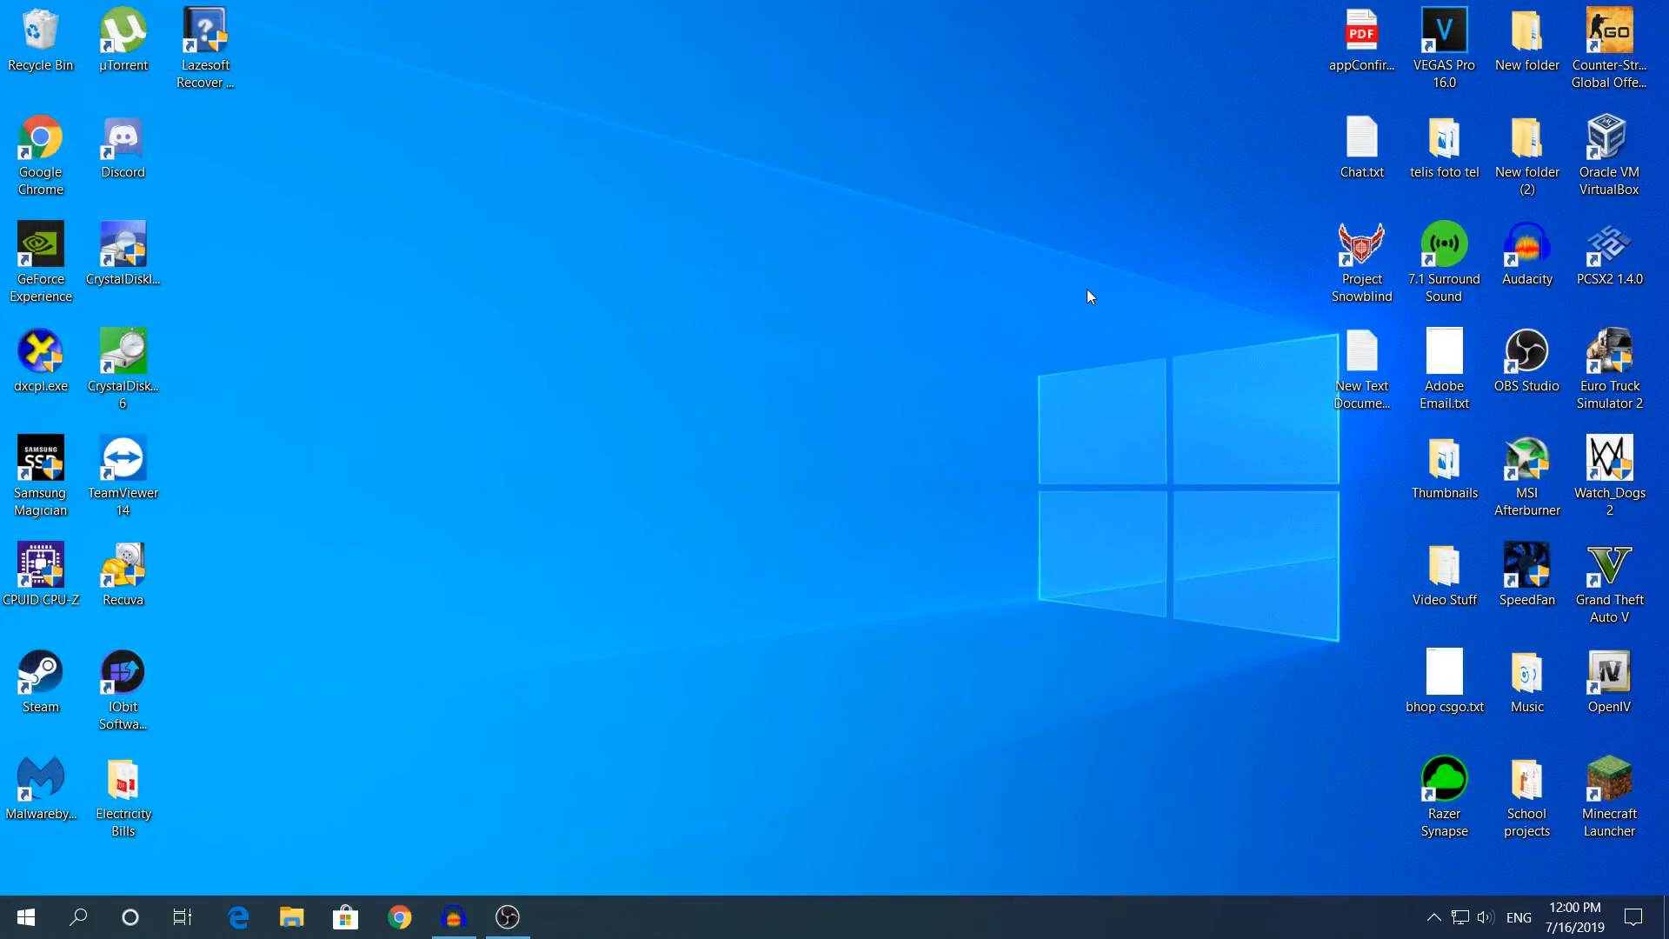